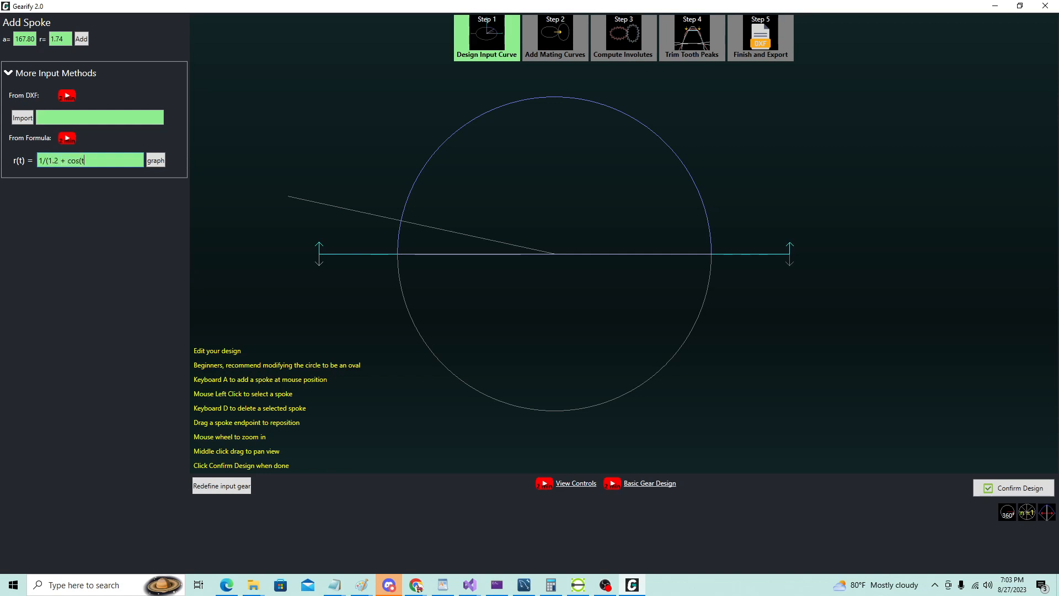
Step: Graph the formula r(t) = 1/(1.2 + cos(t)) and trace it as the input curve with 32 sample points
left_click(155, 161)
scroll(788, 215, "down", 1)
scroll(580, 207, "up", 1)
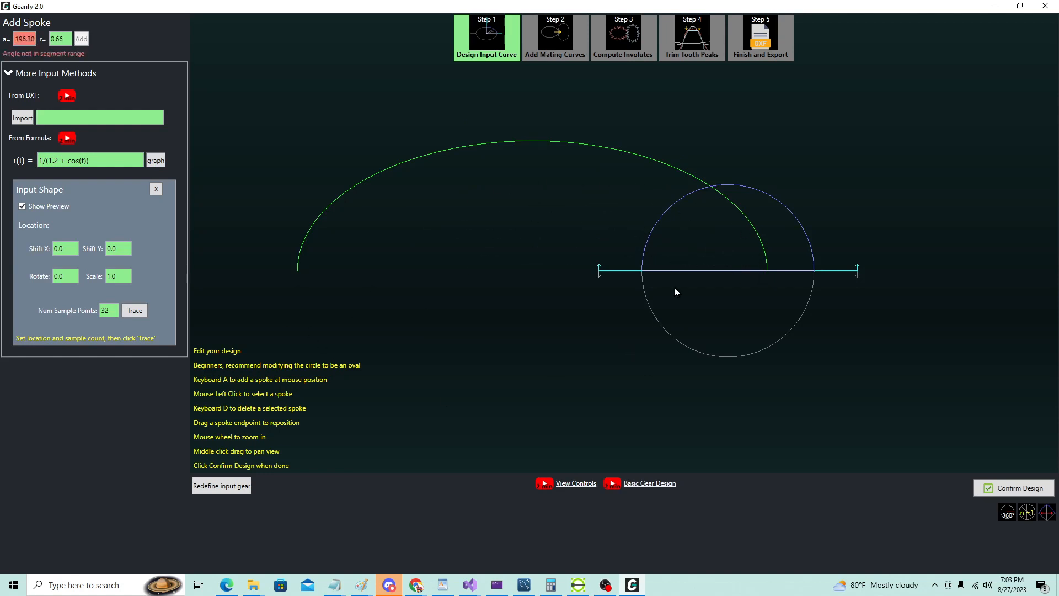
left_click(134, 311)
scroll(799, 217, "down", 2)
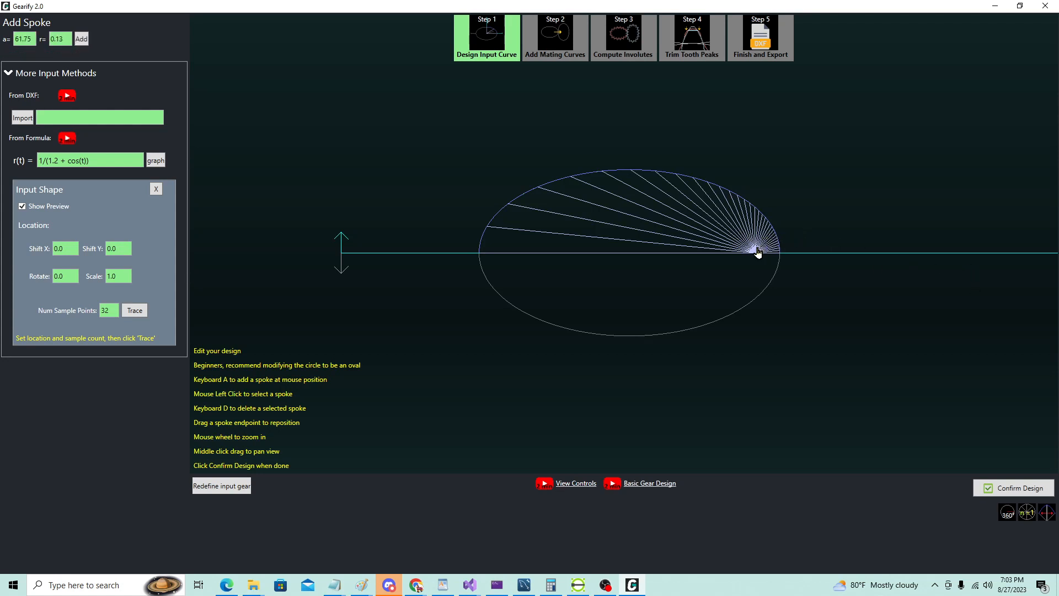
scroll(753, 253, "up", 2)
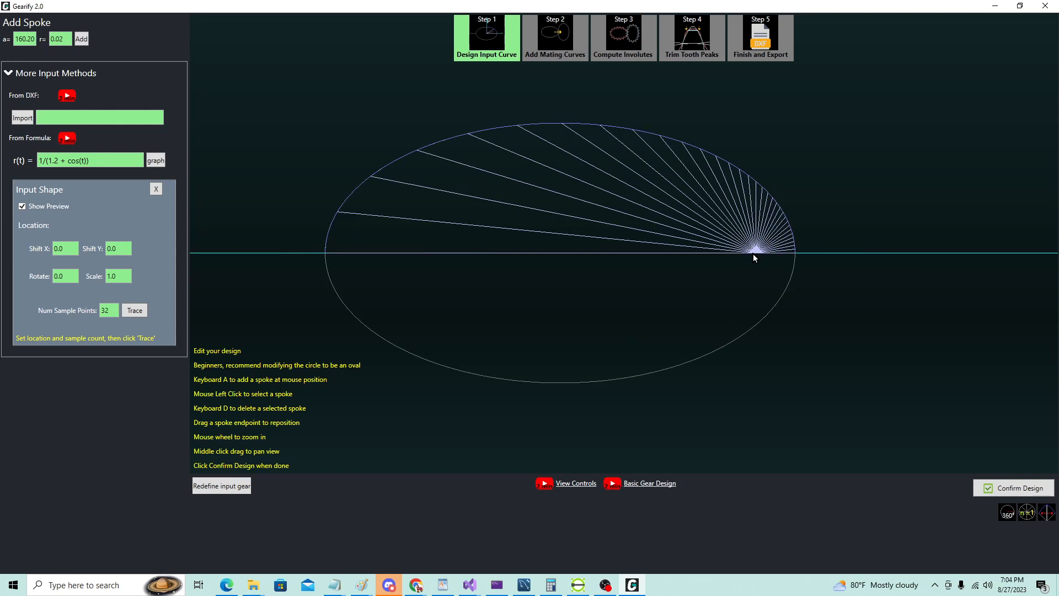
Step: Confirm the input curve design, add the one-lobe Gear B1 as mating curve and confirm the pitch curves
left_click(1006, 489)
left_click(792, 40)
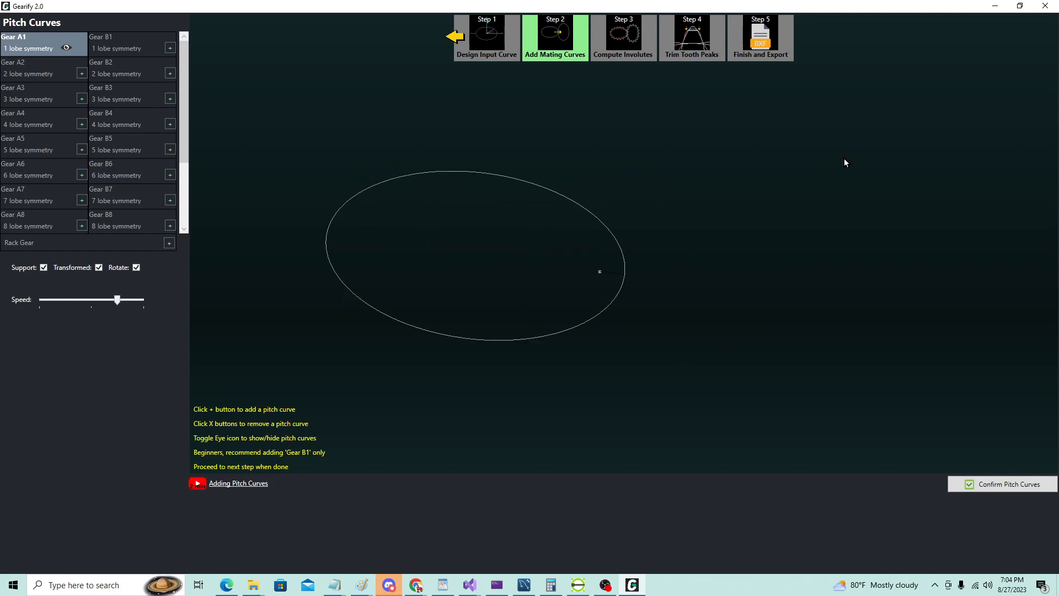
left_click(170, 50)
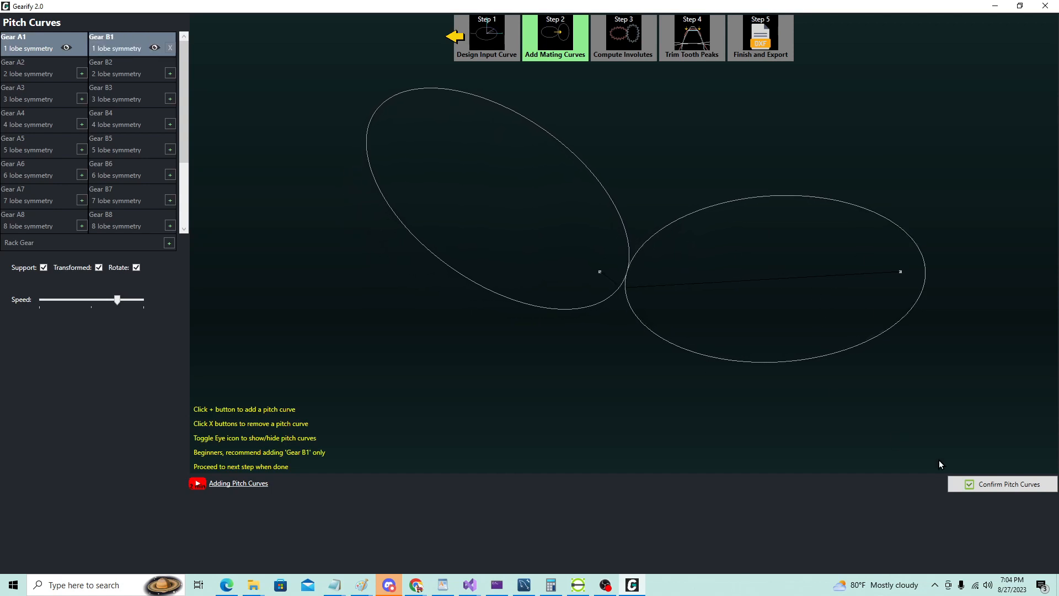
left_click(1006, 486)
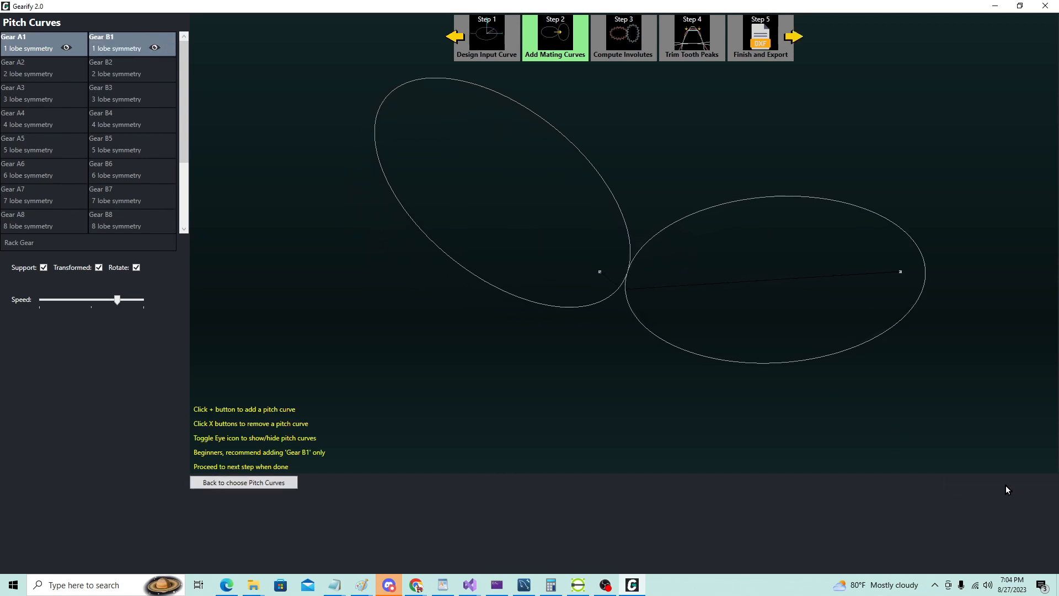
Step: Go on to the Compute Involutes stage and generate the teeth of both gears with 20 teeth per lobe
left_click(793, 37)
scroll(667, 255, "down", 2)
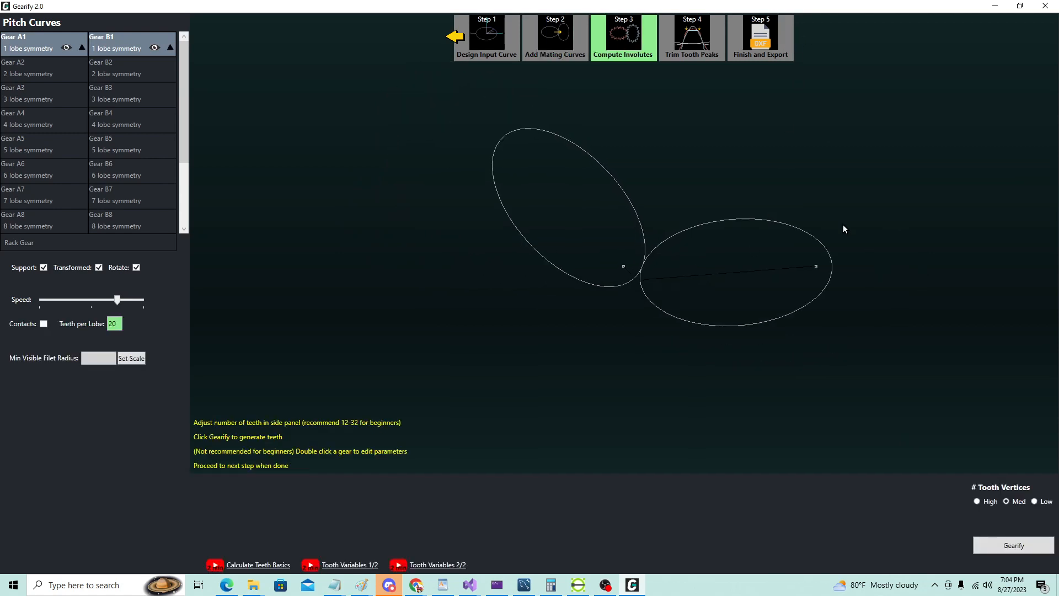
scroll(826, 218, "up", 2)
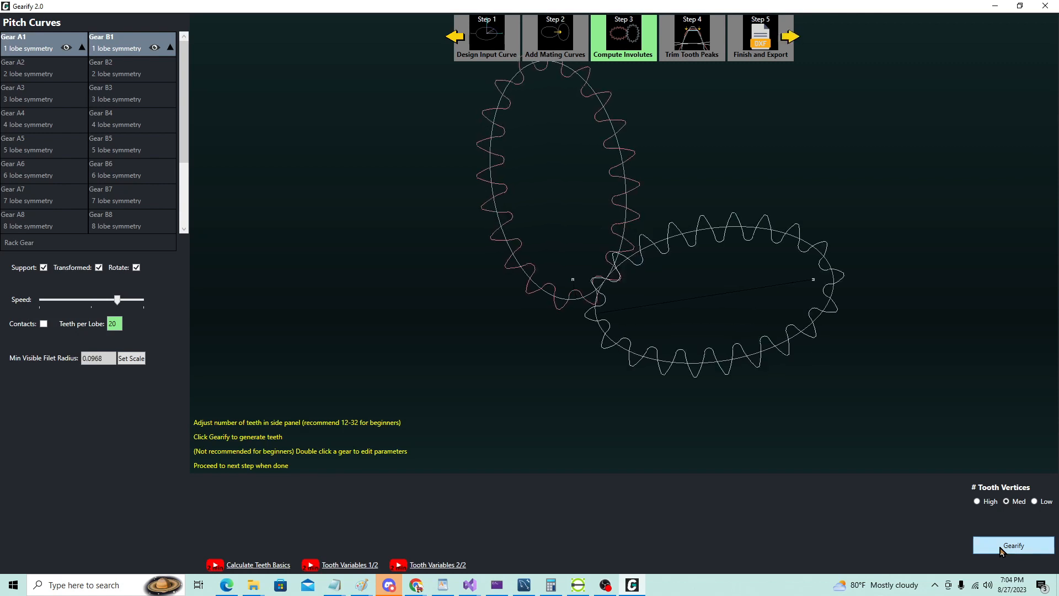
scroll(743, 394, "down", 2)
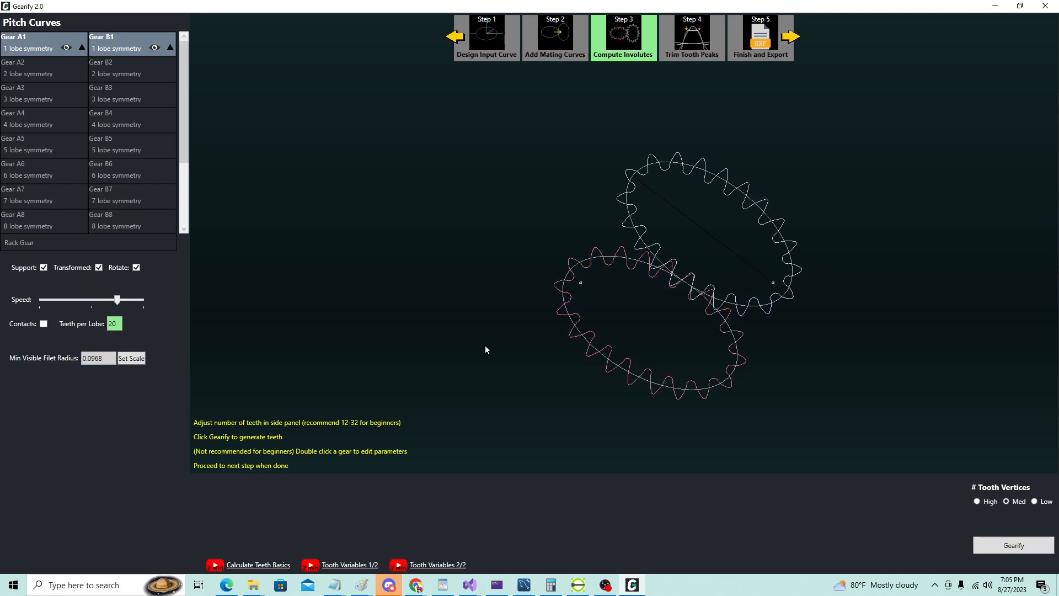
Step: Scale the gear pair so that the reference distance from gear A1 to gear B1 is 3
left_click(126, 359)
left_click_drag(534, 230, 441, 144)
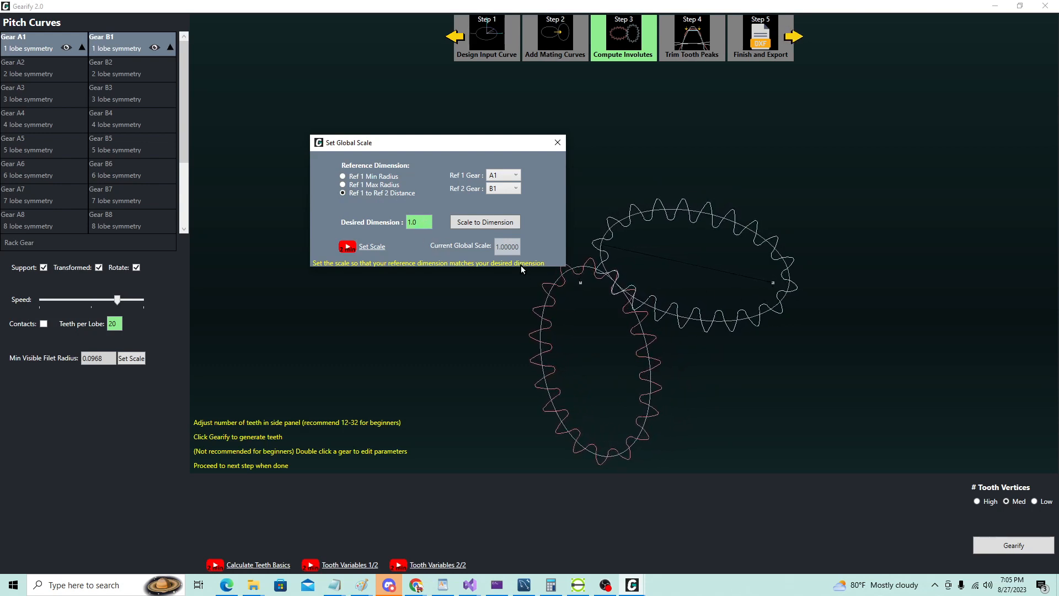
double_click(422, 222)
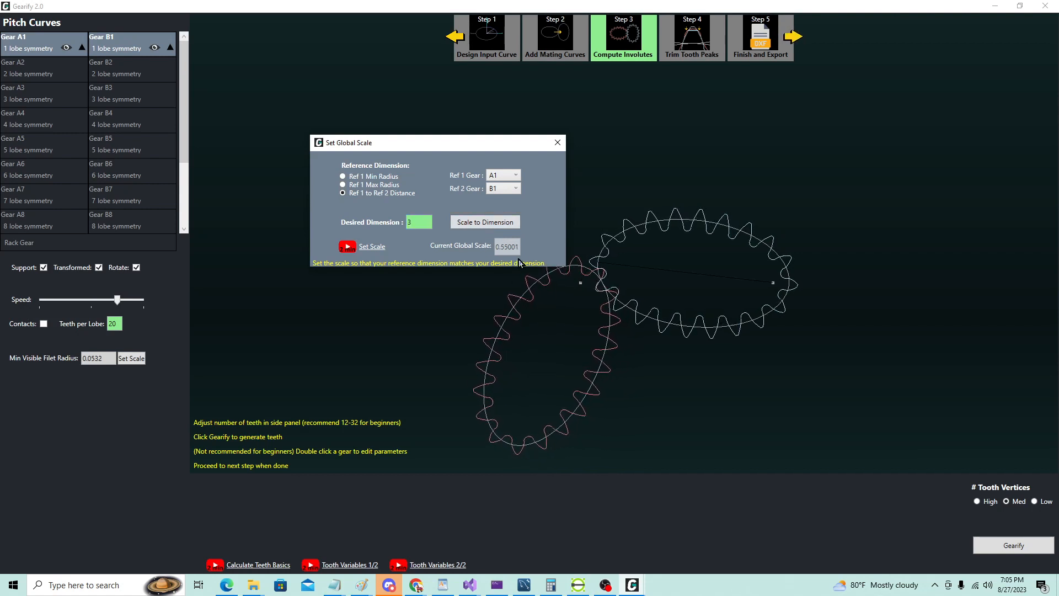
left_click(559, 146)
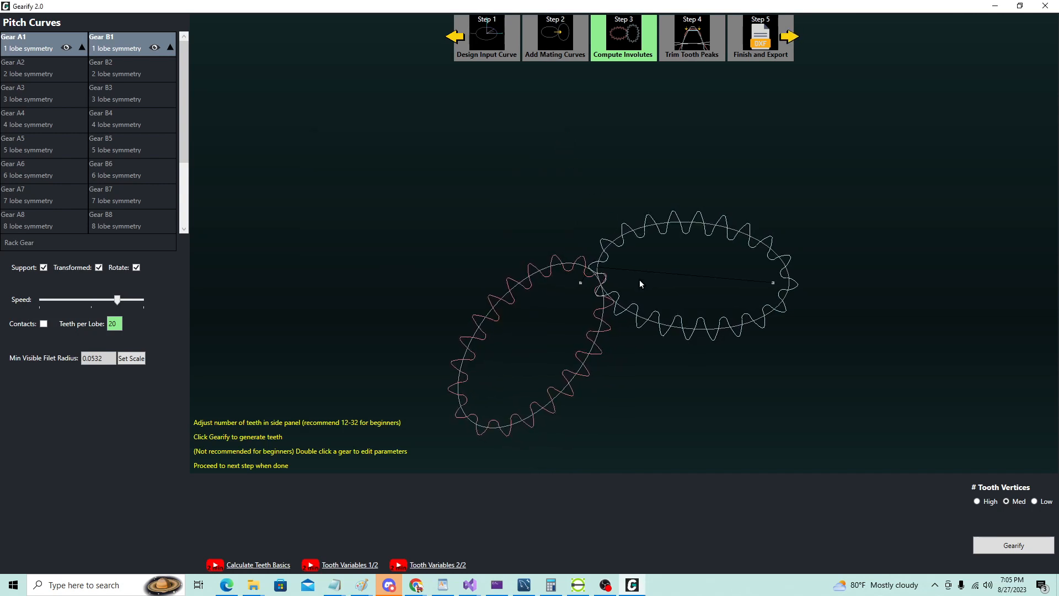
Step: Regenerate the gears with 32 teeth per lobe and check the minimum visible fillet radius
left_click(1013, 545)
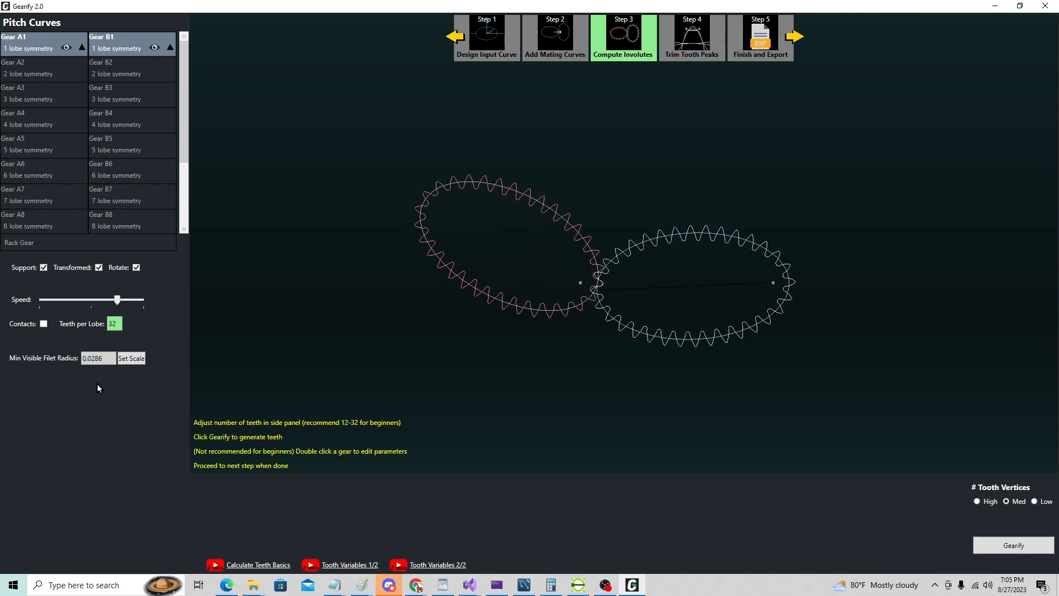
left_click(103, 360)
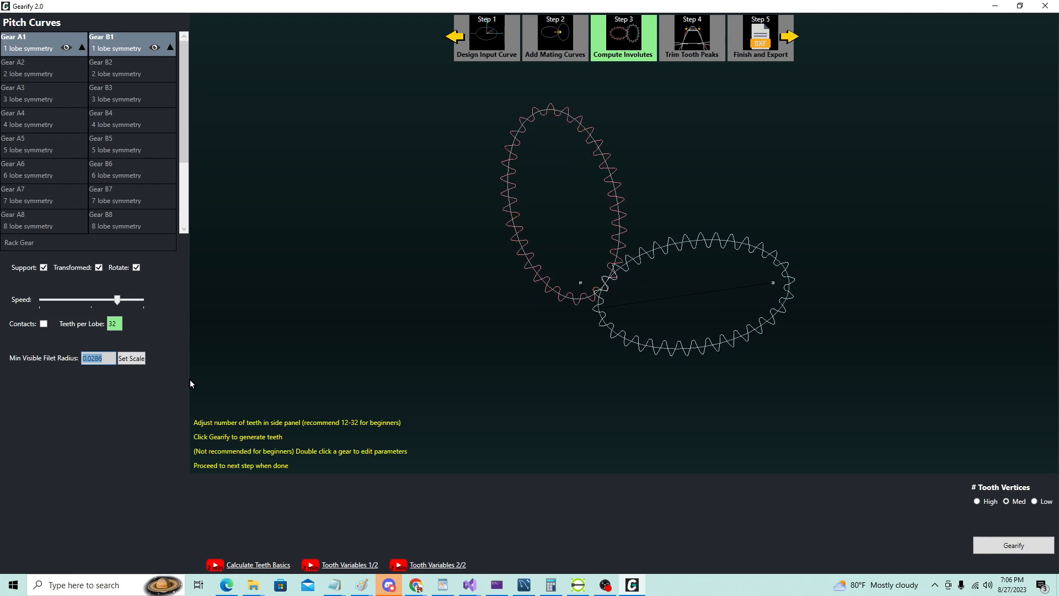
Step: Examine the shape of the finer teeth and the fillets between them on both gears
scroll(573, 117, "up", 5)
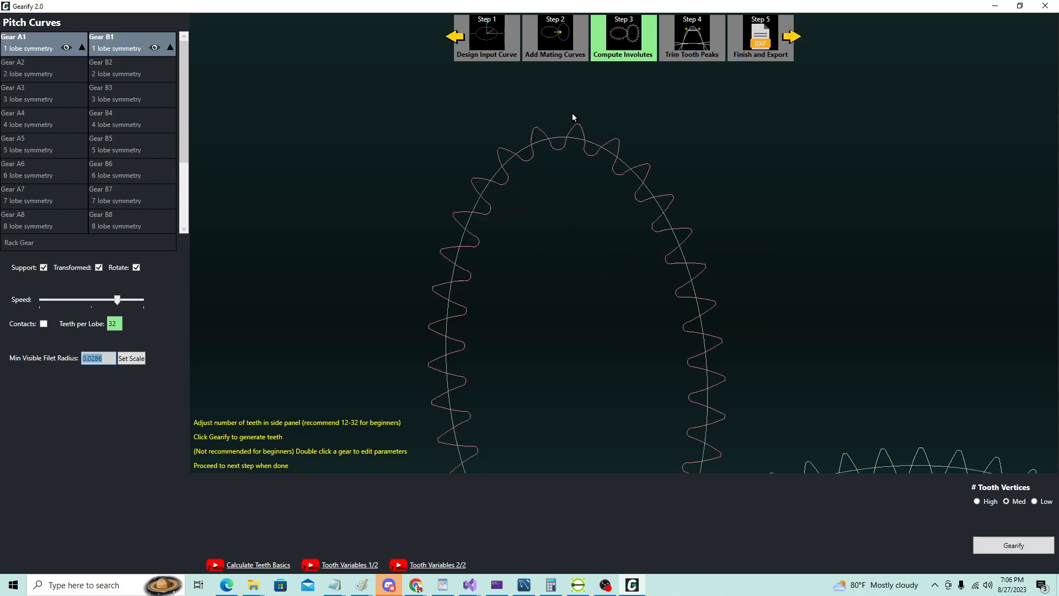
scroll(552, 319, "up", 3)
scroll(551, 323, "up", 3)
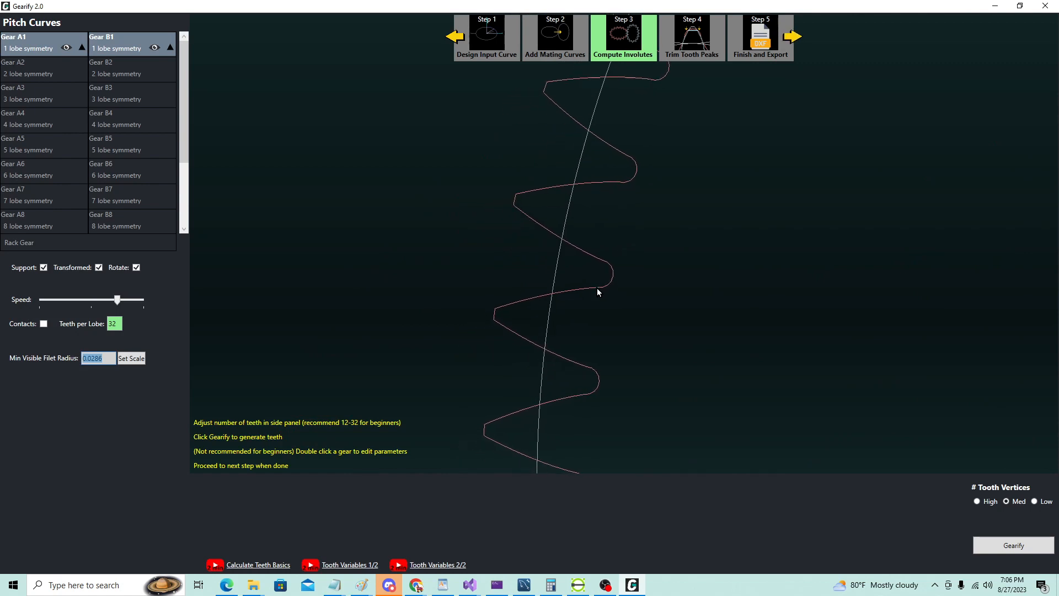
scroll(585, 257, "down", 2)
scroll(585, 256, "down", 4)
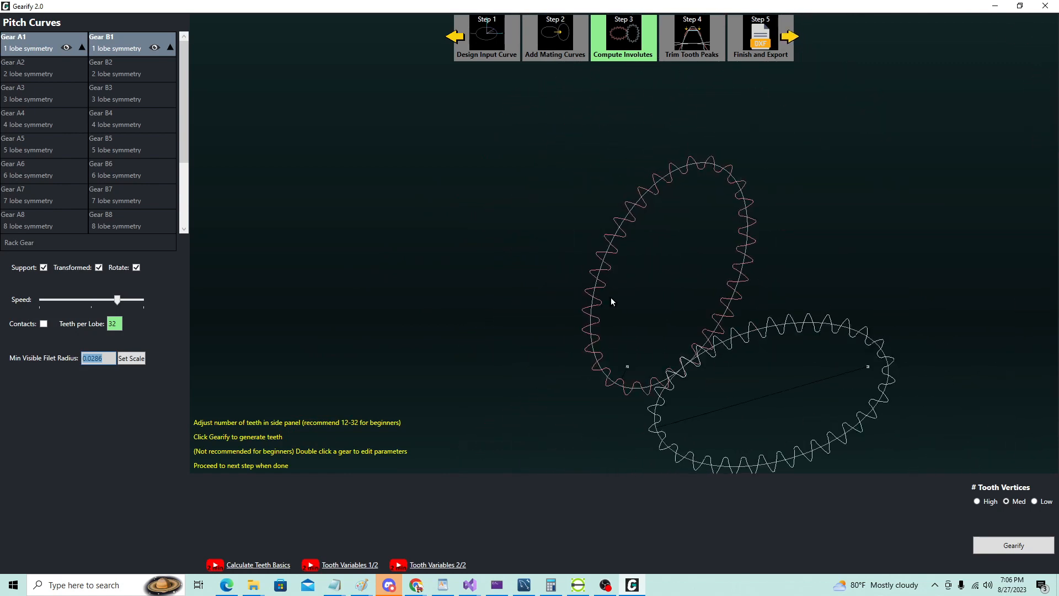
scroll(780, 370, "up", 2)
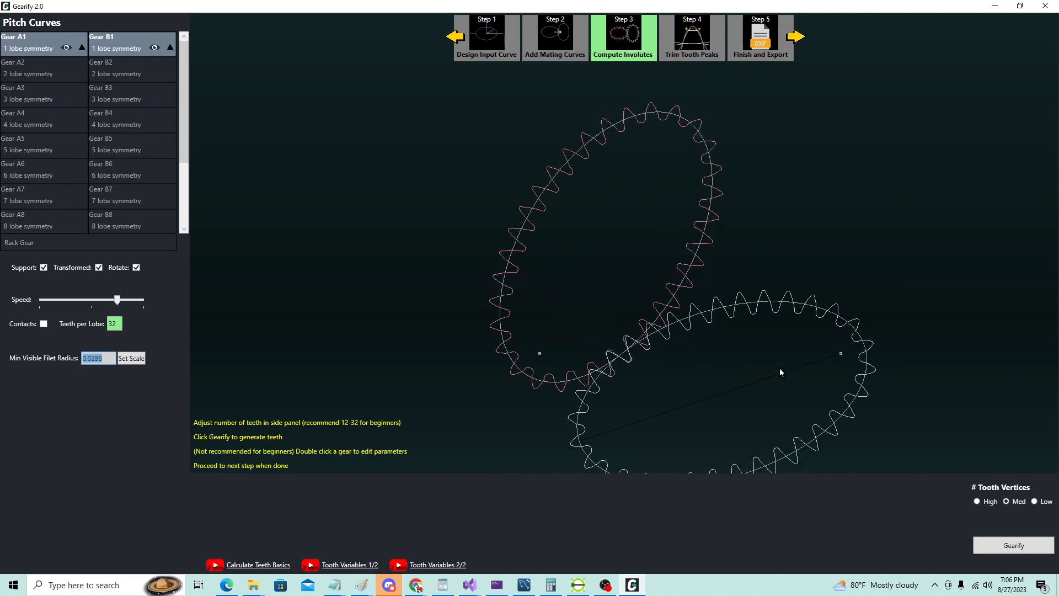
scroll(717, 326, "down", 1)
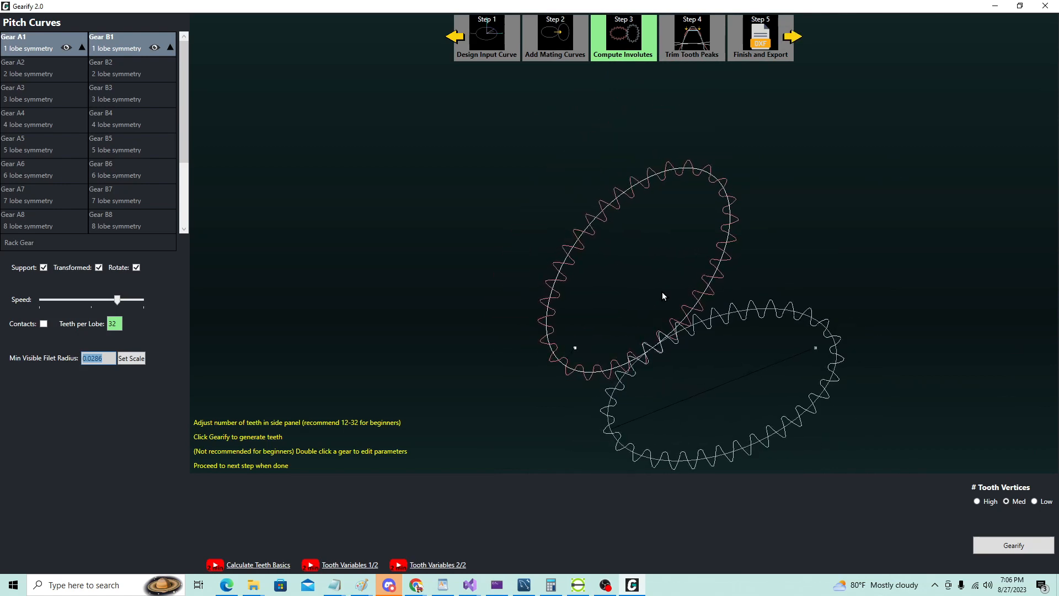
scroll(763, 427, "up", 1)
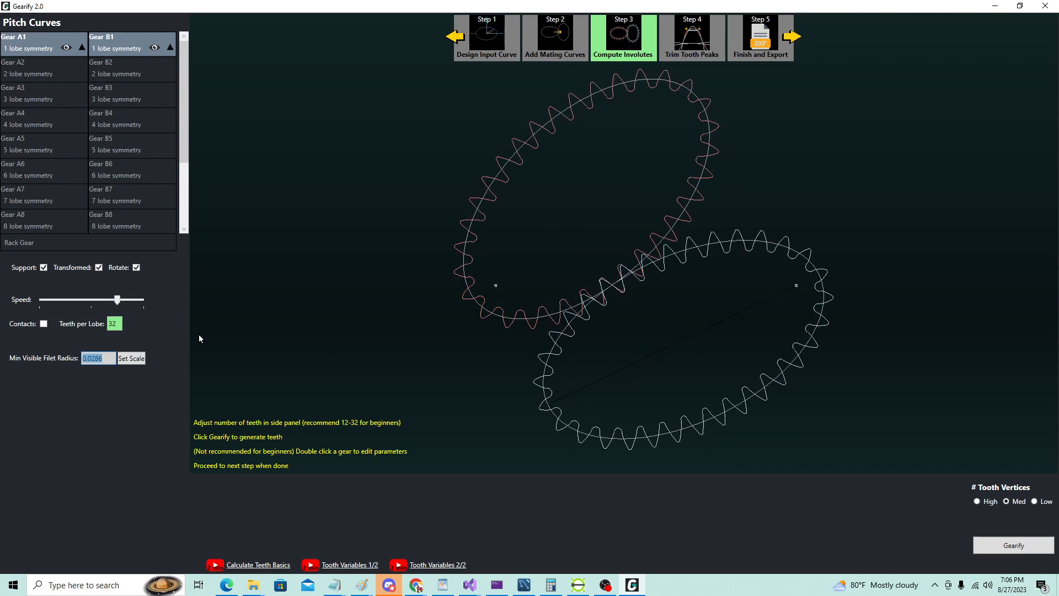
Step: Set the teeth per lobe to 20, regenerate the gears and check the minimum visible fillet radius
key("shift+Tab")
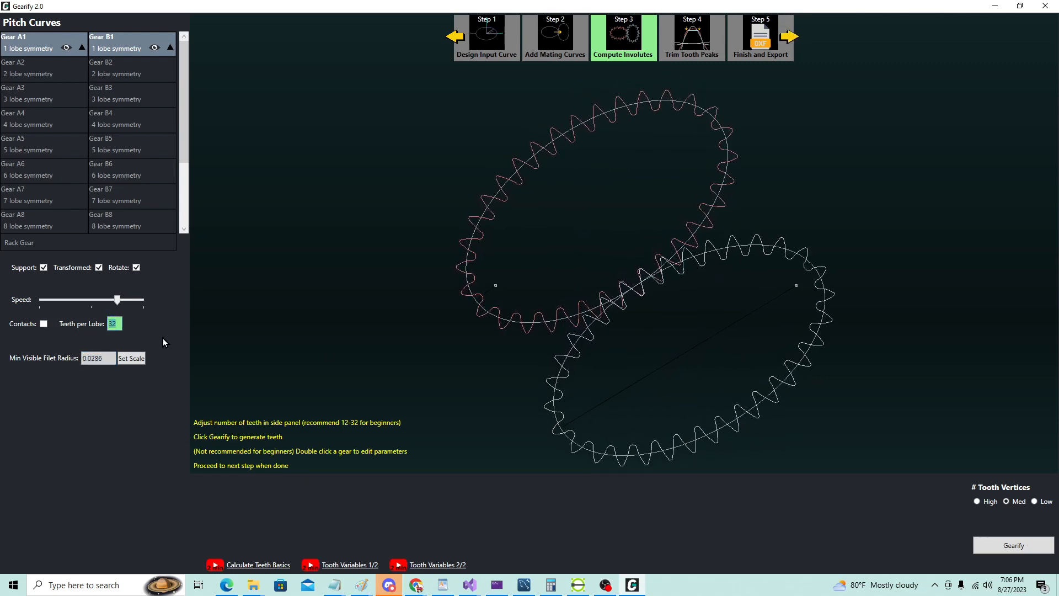
type("20")
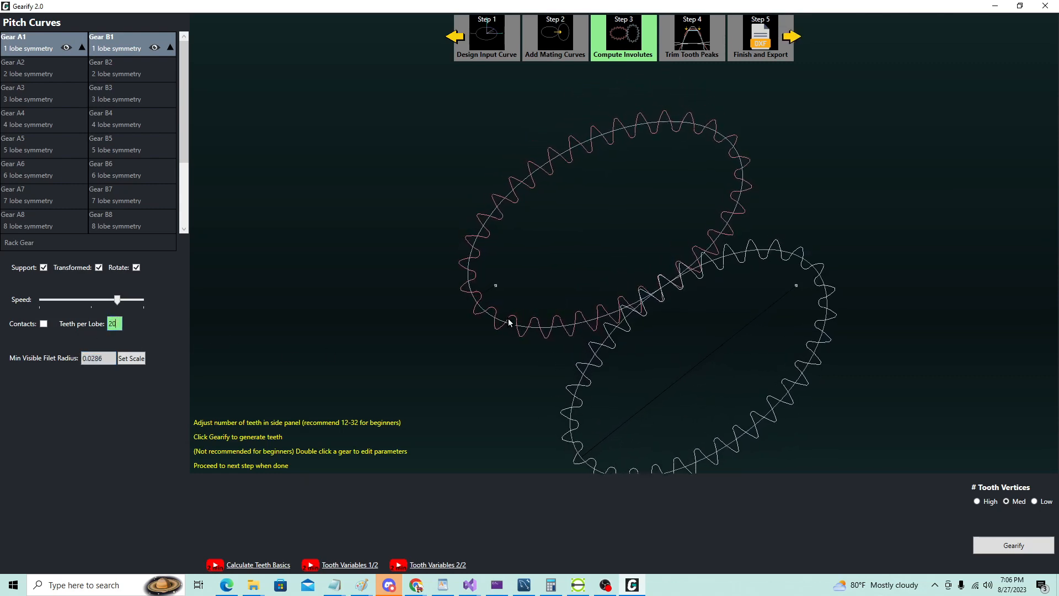
scroll(516, 238, "down", 1)
left_click(999, 543)
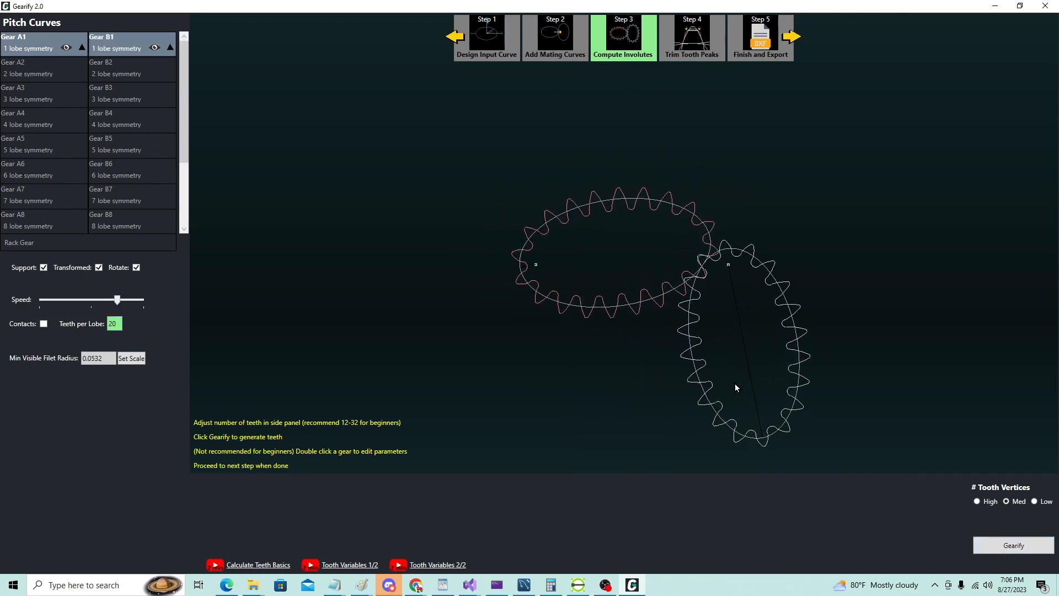
double_click(104, 358)
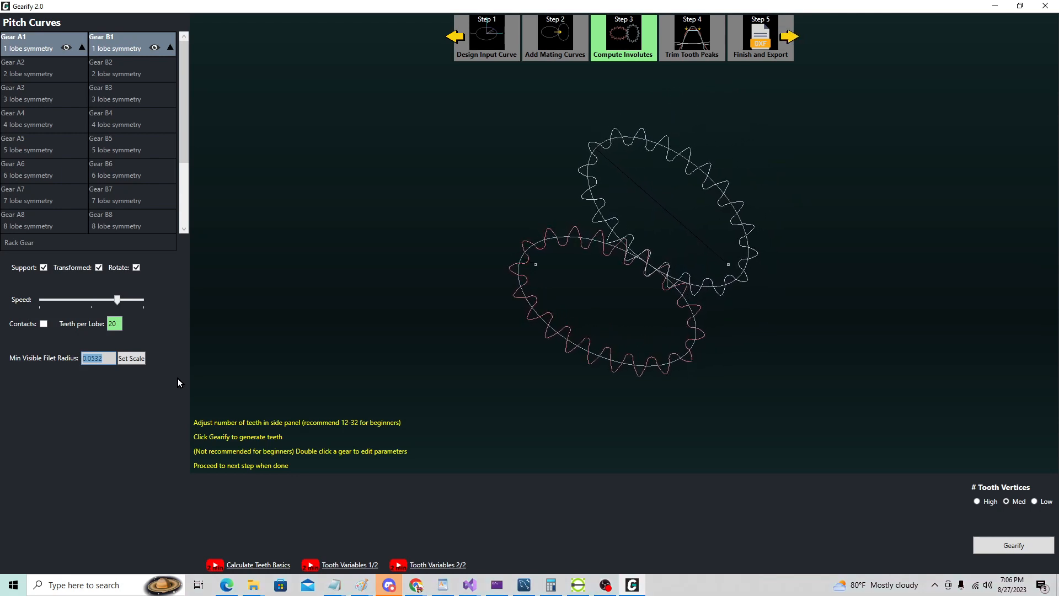
Step: Go on to the Trim Tooth Peaks stage and trim the teeth with the Fast (Less Accurate) setting
left_click(792, 38)
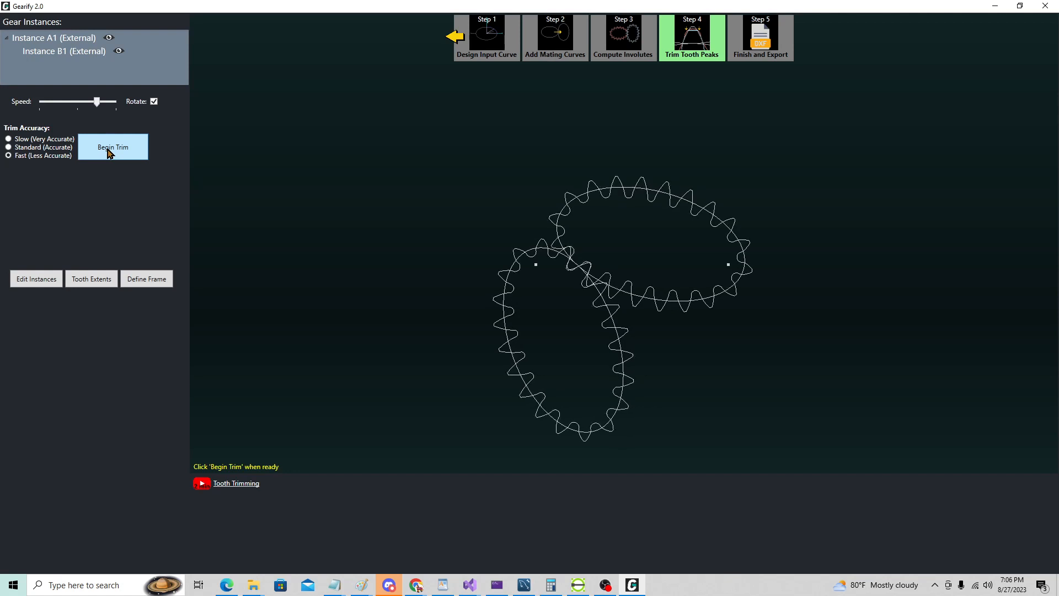
scroll(548, 289, "up", 3)
scroll(589, 243, "up", 3)
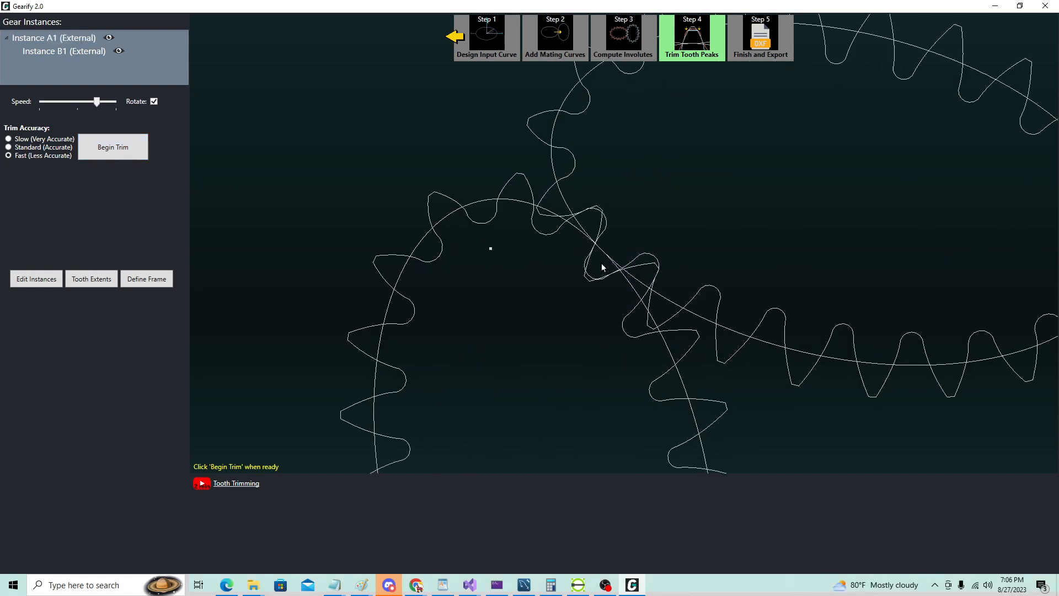
left_click(119, 149)
scroll(579, 256, "down", 2)
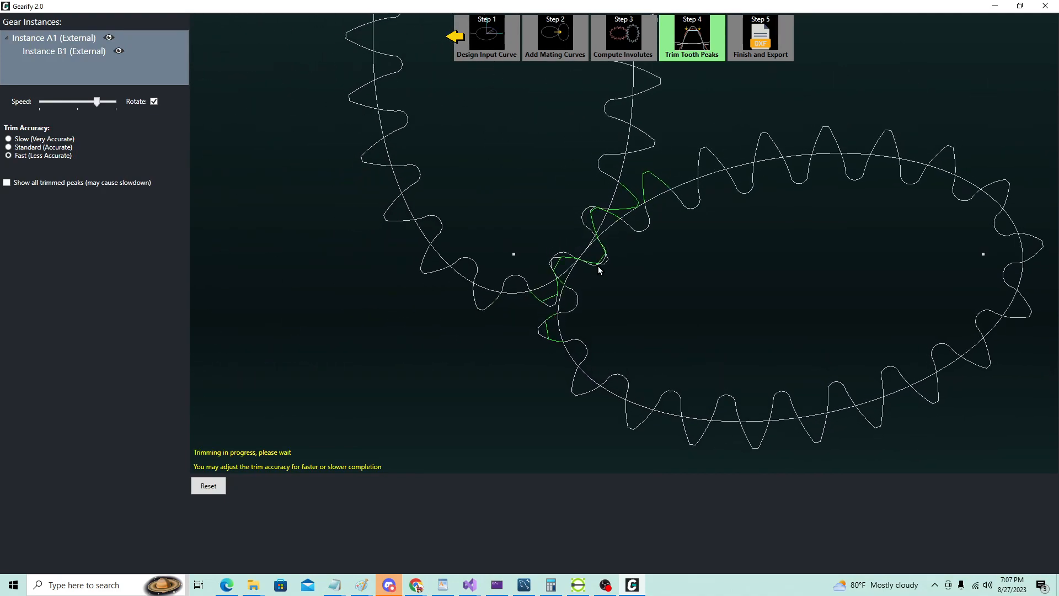
scroll(532, 262, "down", 2)
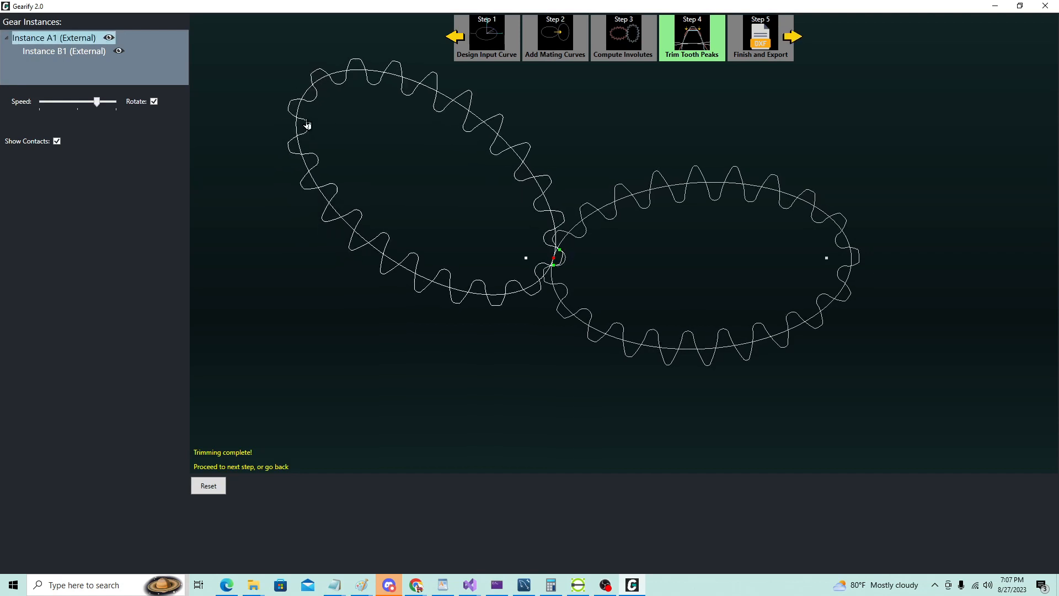
Step: Slow down the gear rotation and inspect the trimmed teeth up close where the two gears mesh
scroll(303, 99, "down", 2)
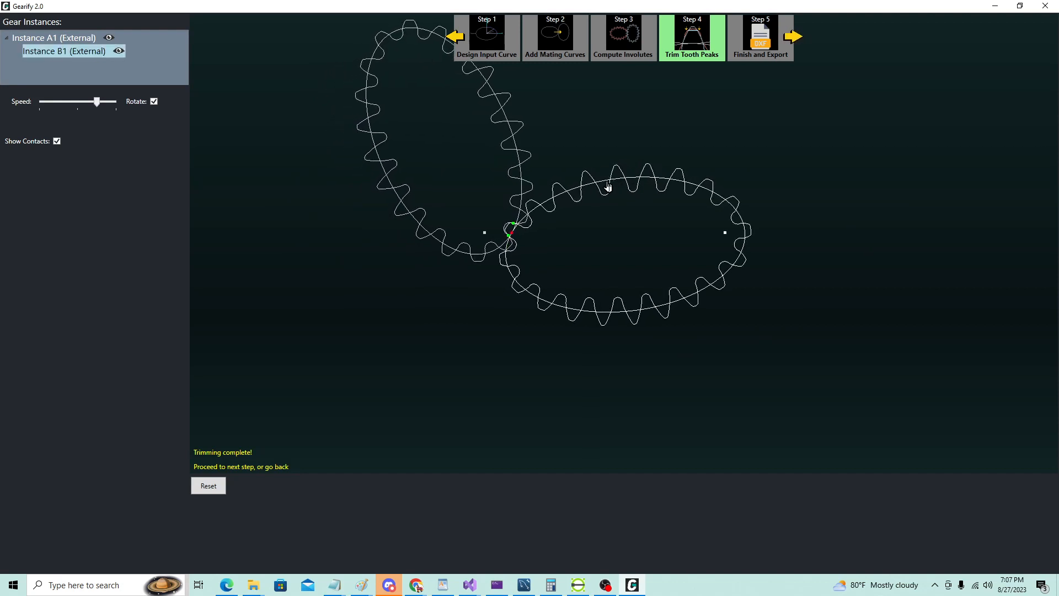
scroll(609, 188, "down", 1)
scroll(609, 179, "up", 1)
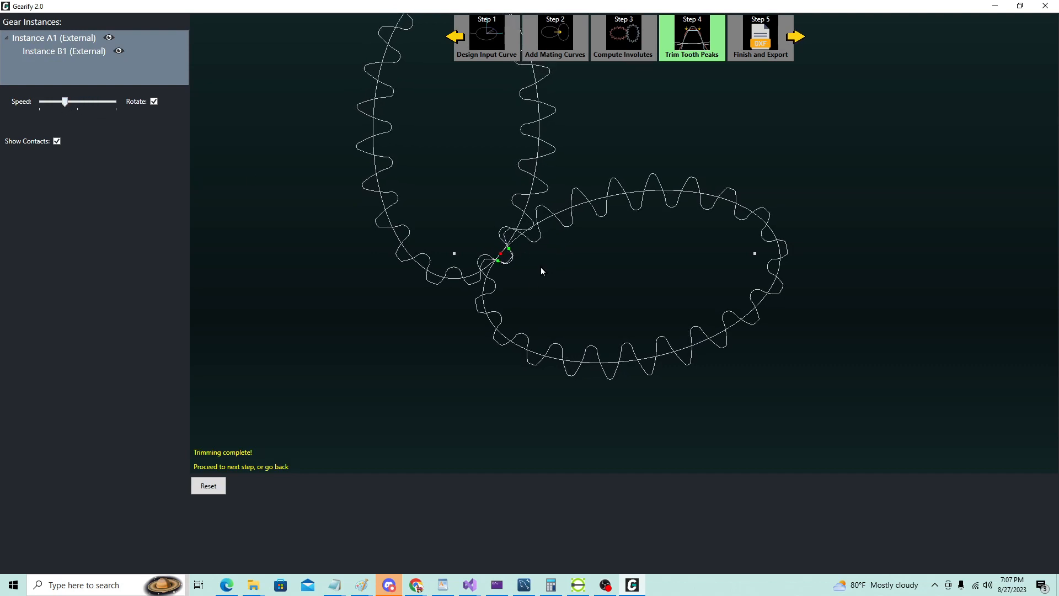
scroll(456, 284, "up", 4)
left_click_drag(65, 104, 62, 105)
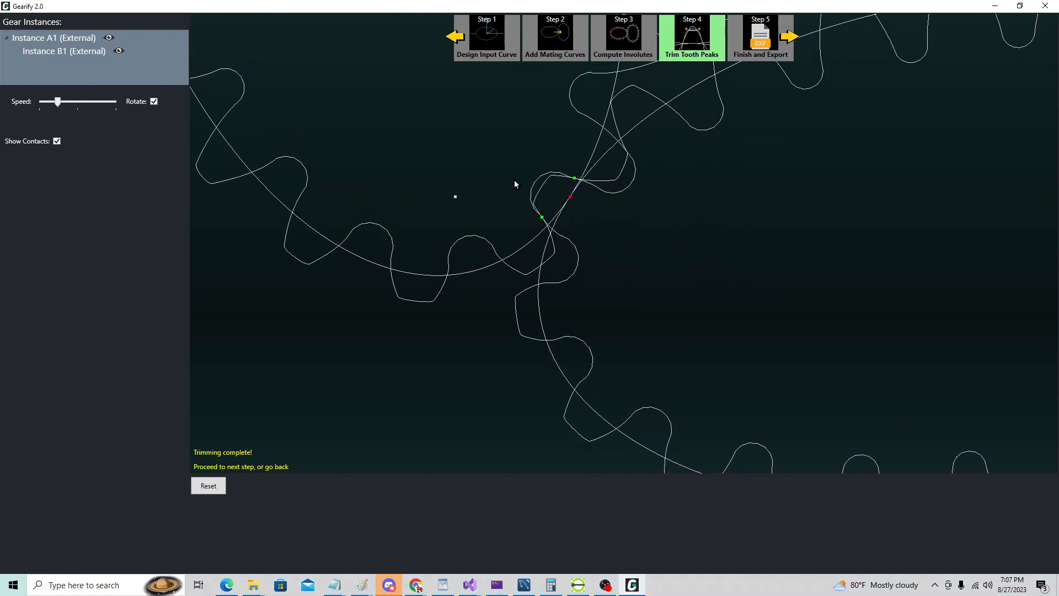
Step: Speed the rotation up slightly and examine the contact points between the meshing teeth of both gears
left_click(535, 203)
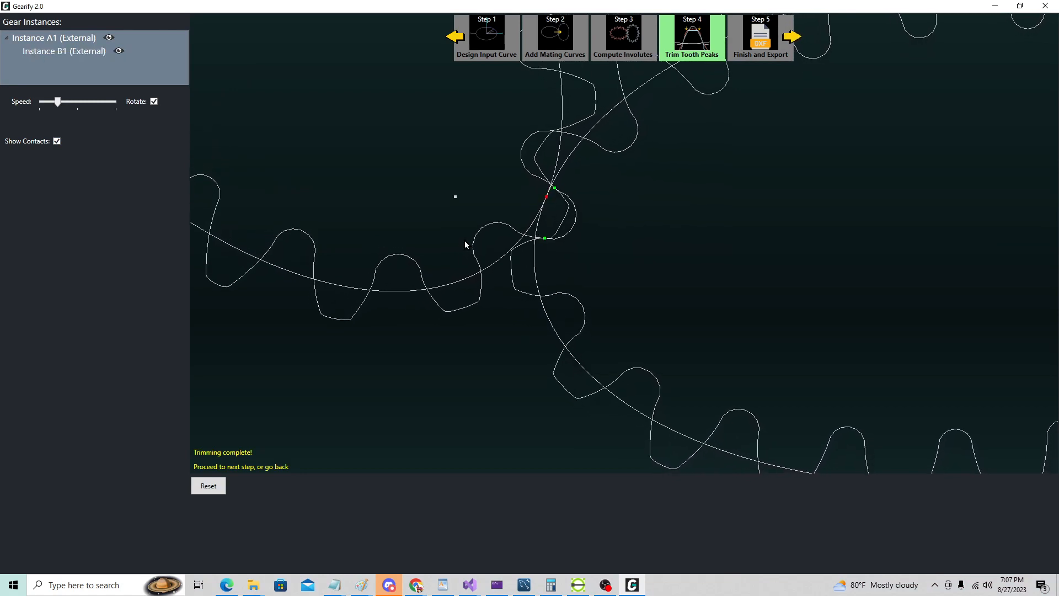
left_click_drag(57, 103, 64, 101)
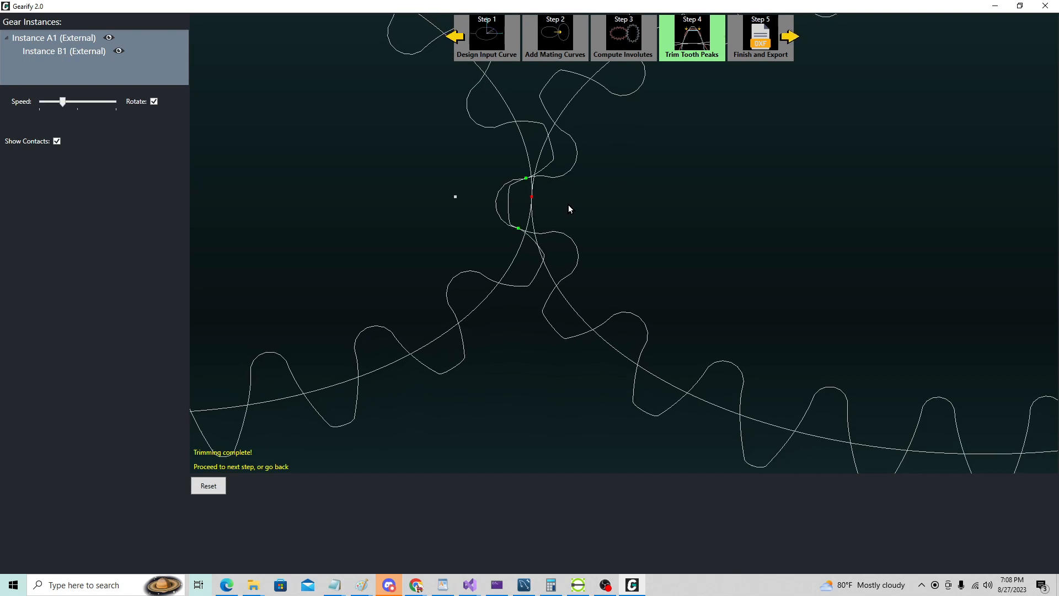
scroll(568, 208, "down", 5)
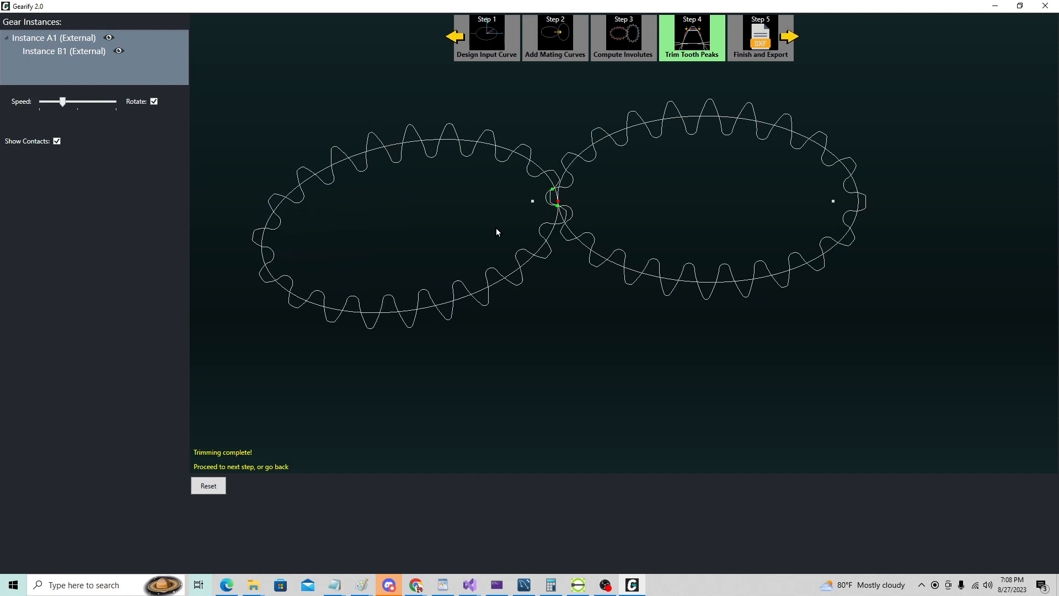
scroll(527, 217, "up", 3)
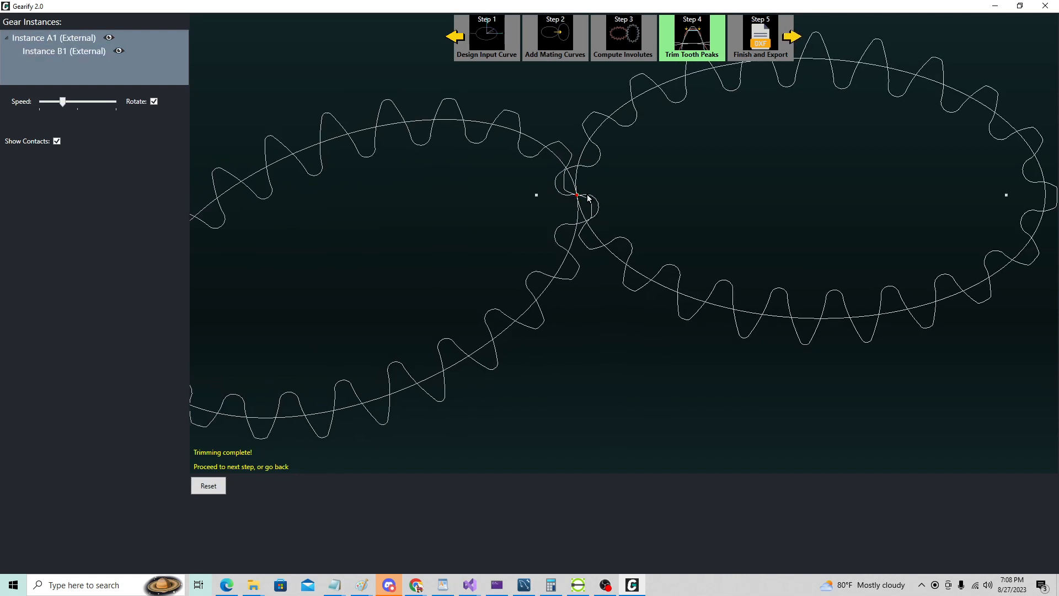
Step: Examine the trimmed tooth tips and valleys in close-up as both gears roll through mesh
scroll(603, 214, "up", 2)
scroll(601, 211, "down", 3)
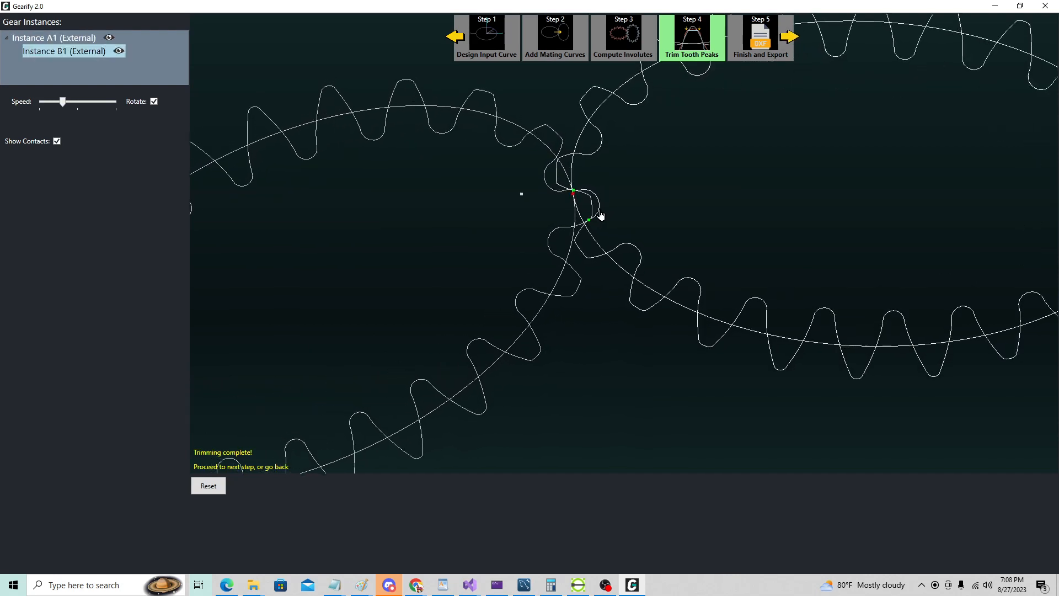
scroll(597, 220, "up", 3)
scroll(600, 218, "down", 3)
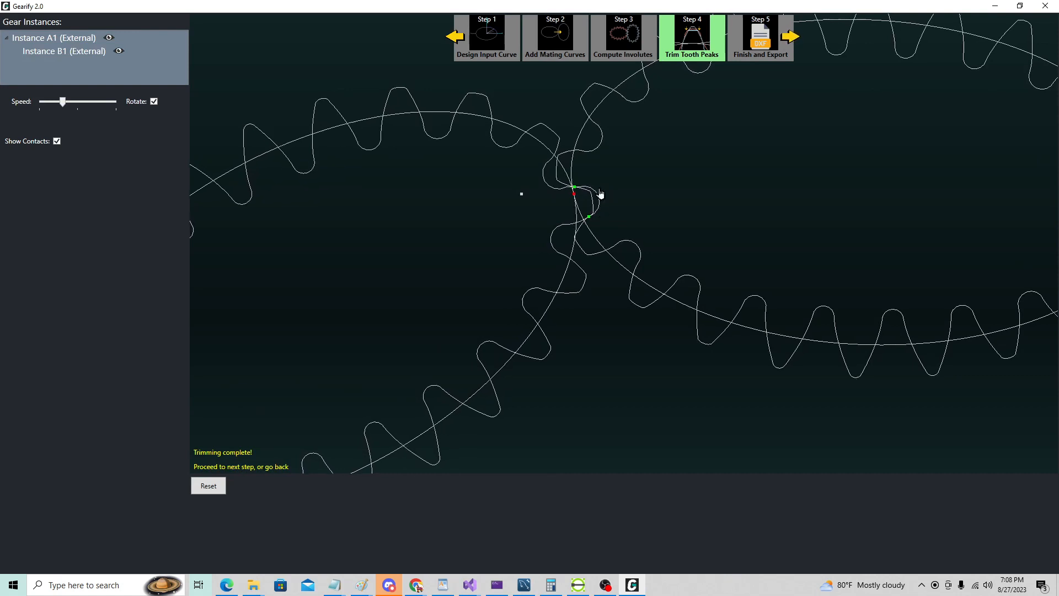
scroll(600, 190, "up", 3)
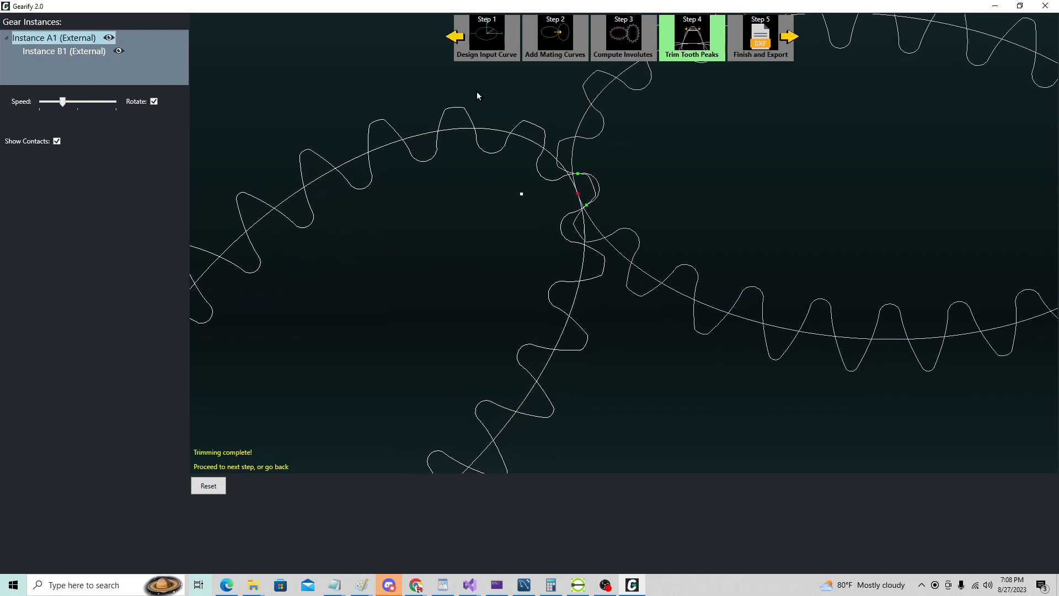
Step: Reset the trimmed teeth and restart the trim with the Fast (Less Accurate) setting
left_click(207, 486)
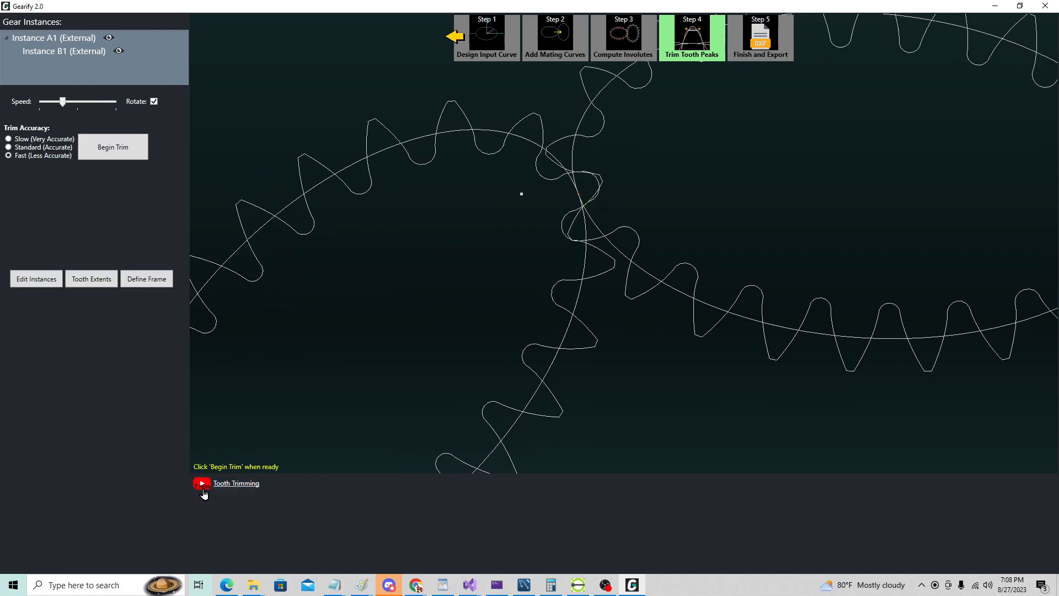
left_click(119, 146)
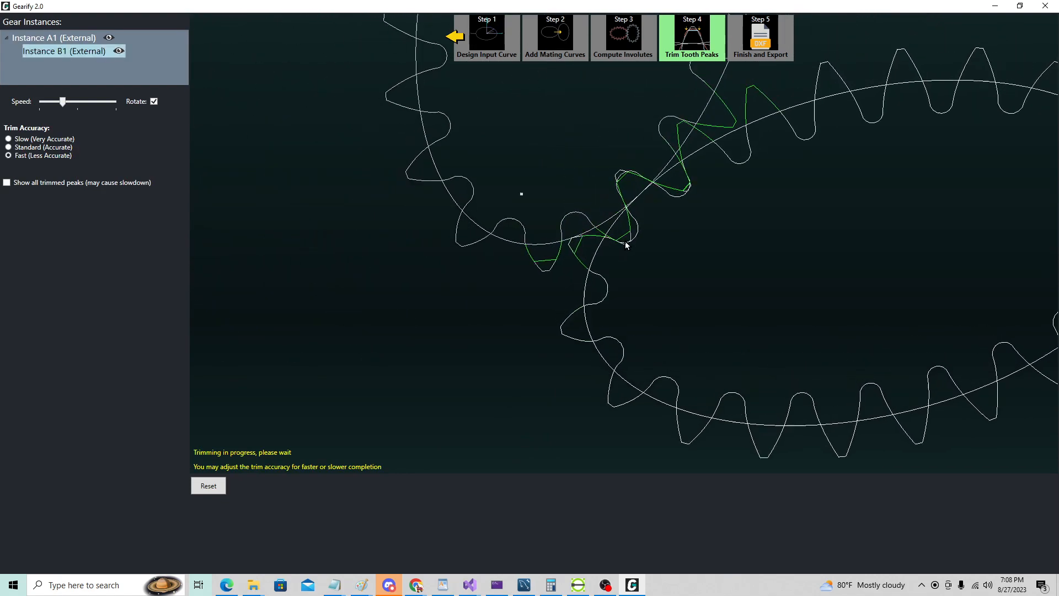
Step: Go back to the Compute Involutes stage, stop the rotation and inspect the teeth of Gear A1
left_click(453, 39)
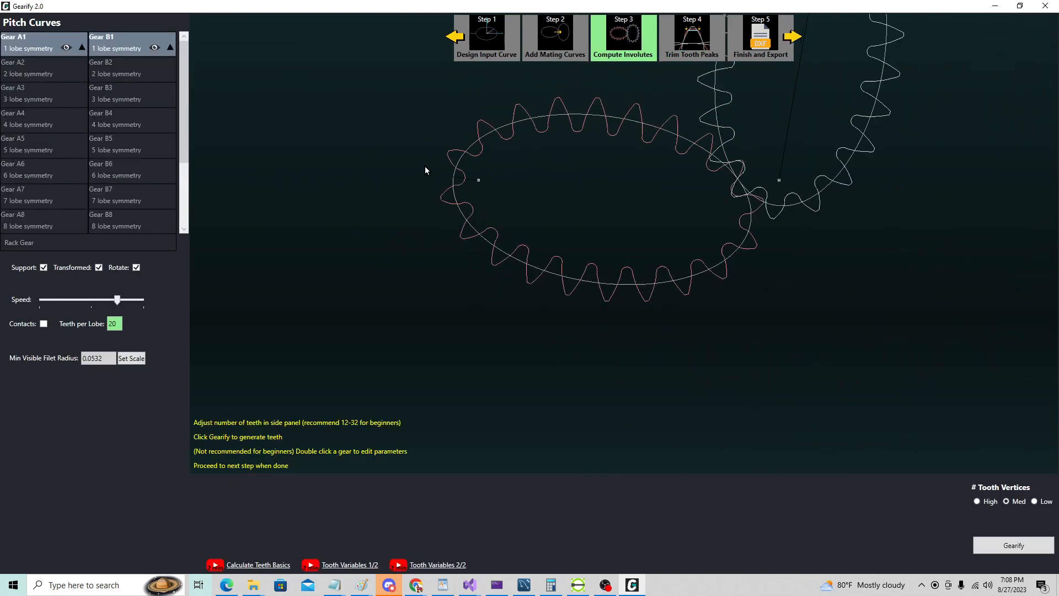
left_click(135, 268)
scroll(472, 237, "up", 5)
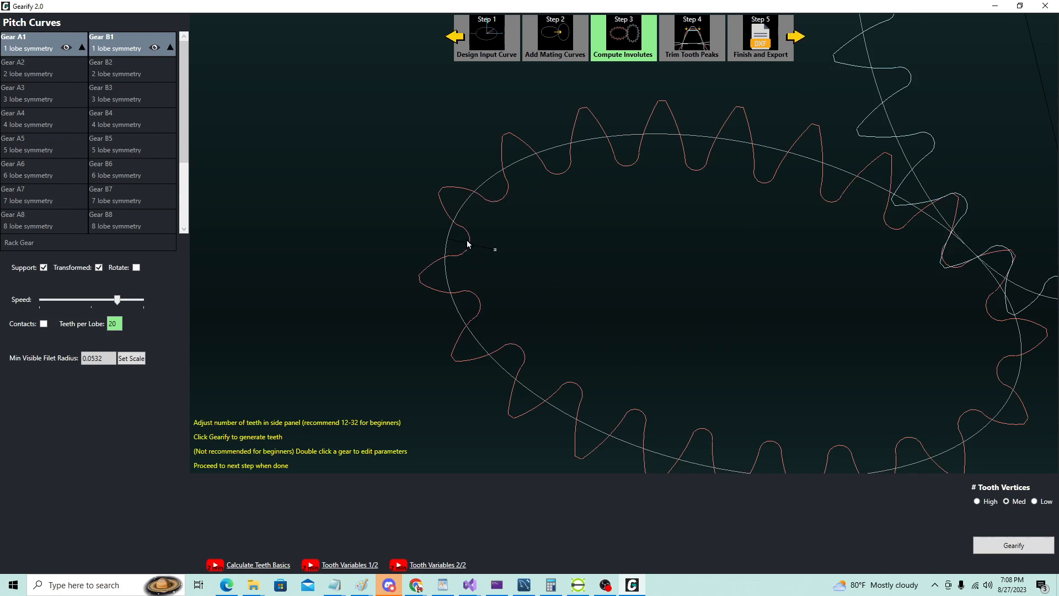
scroll(473, 240, "down", 2)
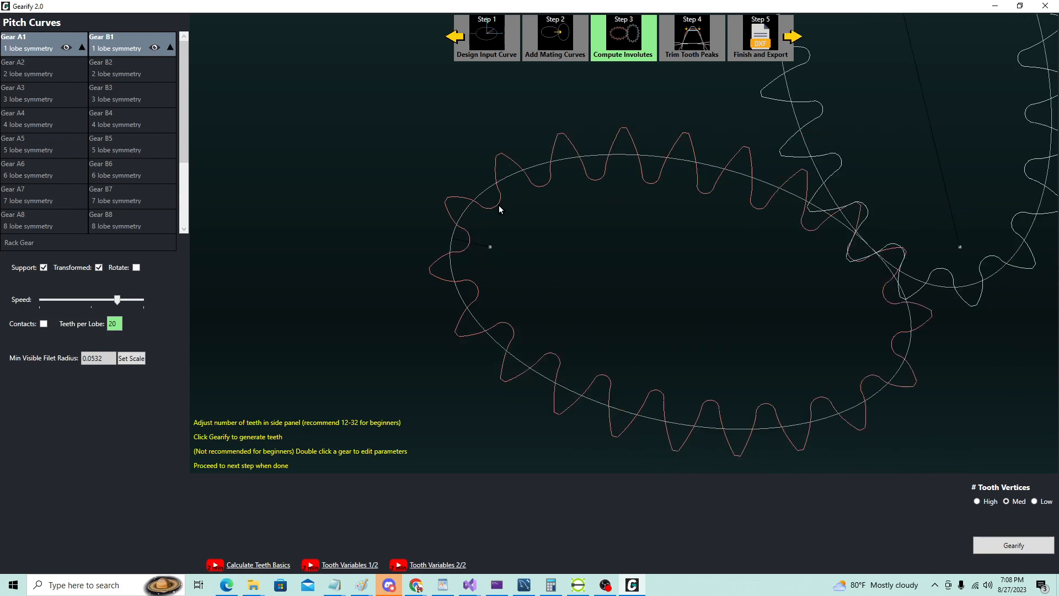
scroll(533, 219, "down", 5)
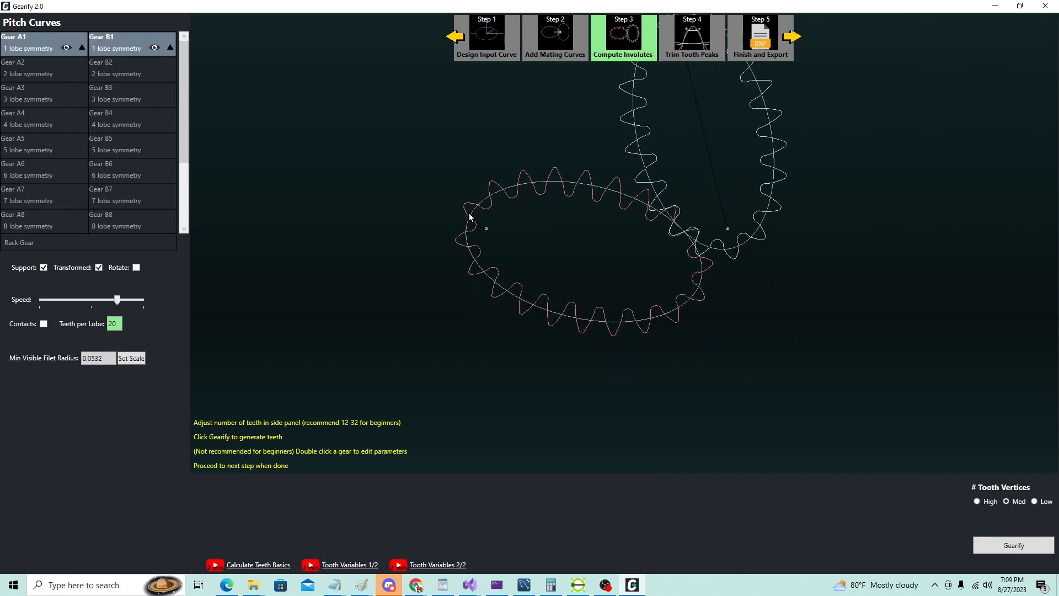
scroll(554, 259, "up", 1)
scroll(475, 276, "up", 4)
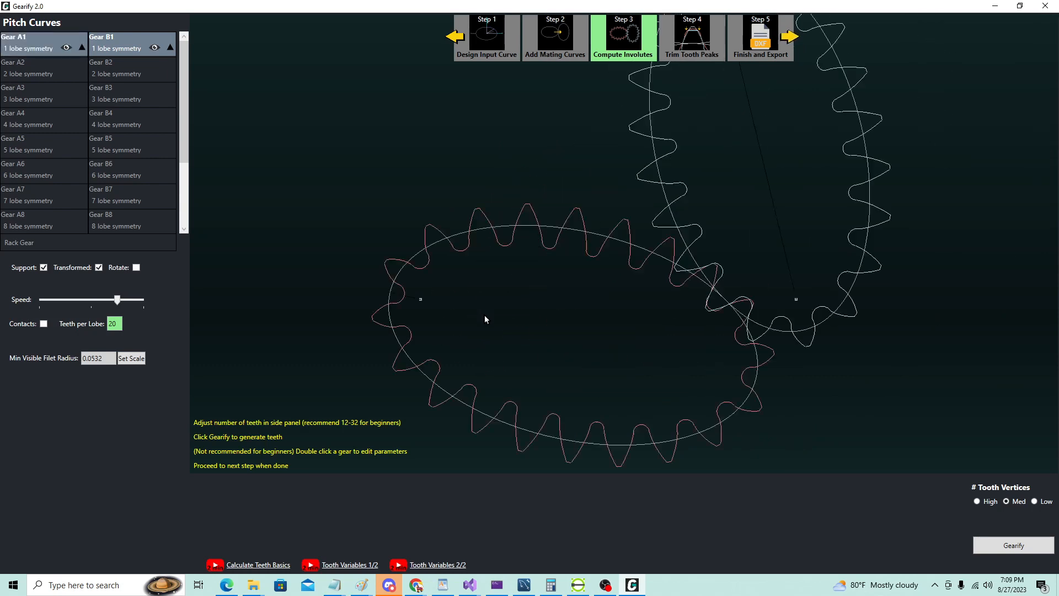
Step: Open Gear A1's tooth parameters and set the Filet Proportion to 0.65 for both gears
double_click(427, 187)
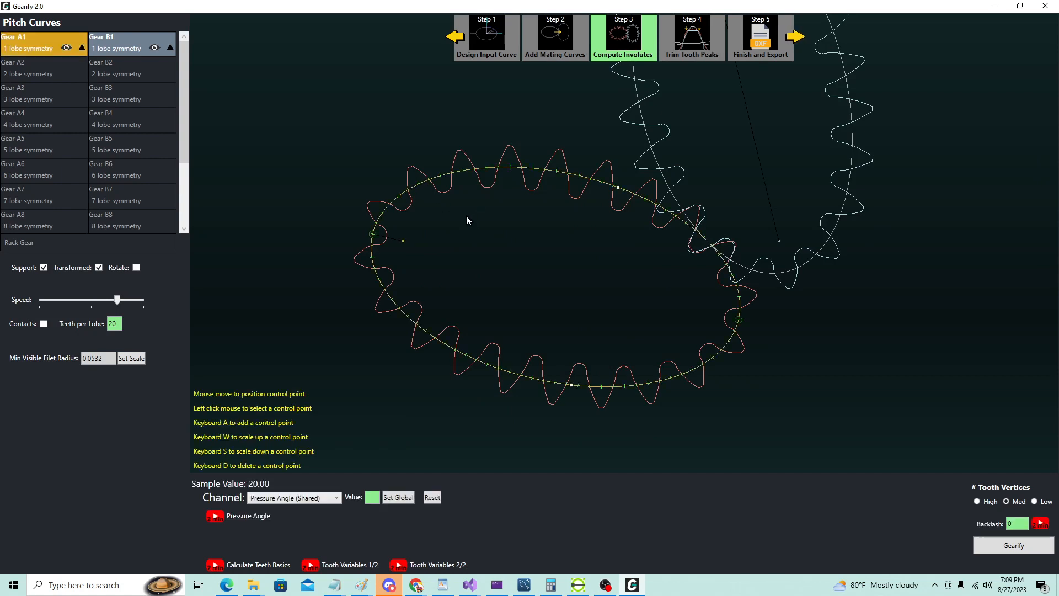
left_click(321, 501)
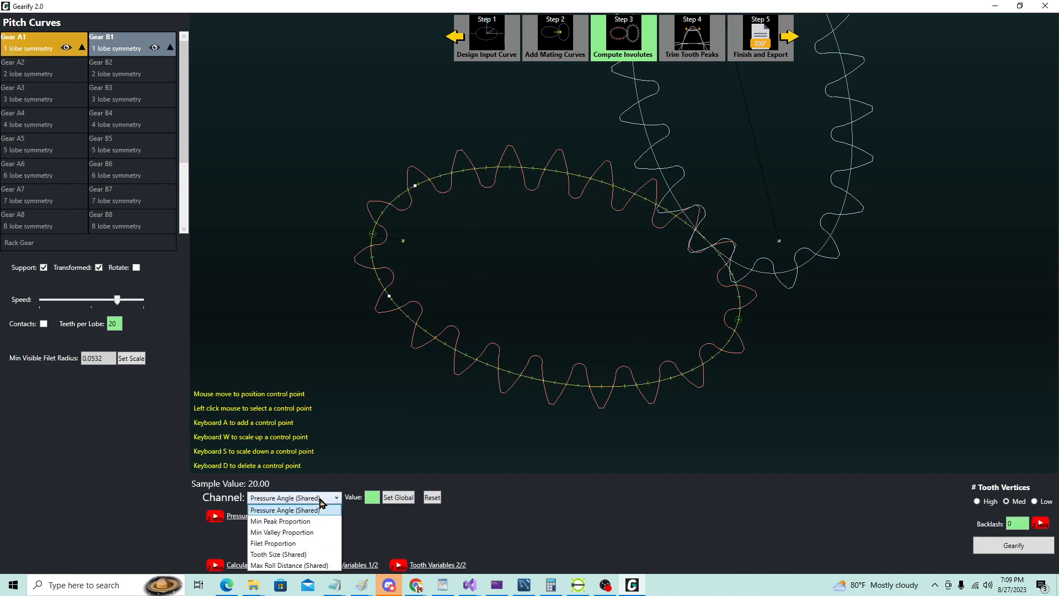
left_click(303, 544)
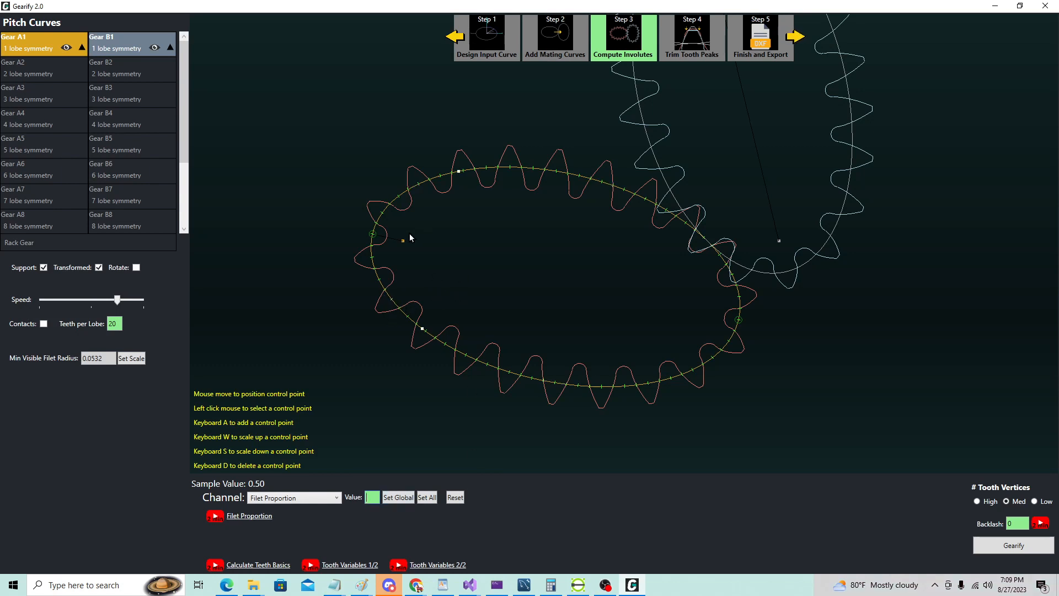
scroll(395, 239, "up", 2)
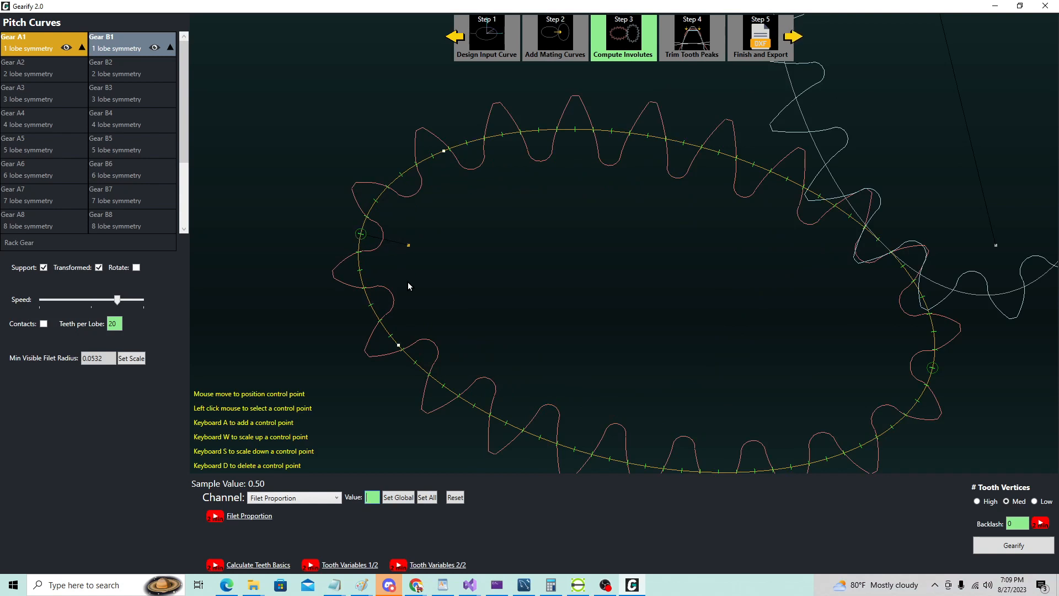
scroll(378, 250, "up", 1)
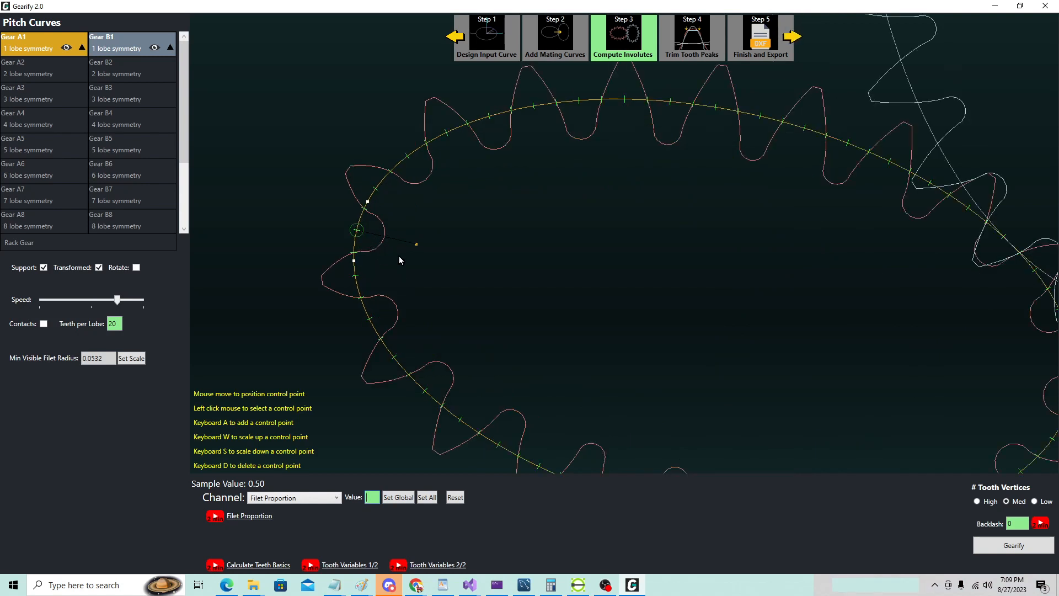
scroll(381, 253, "down", 1)
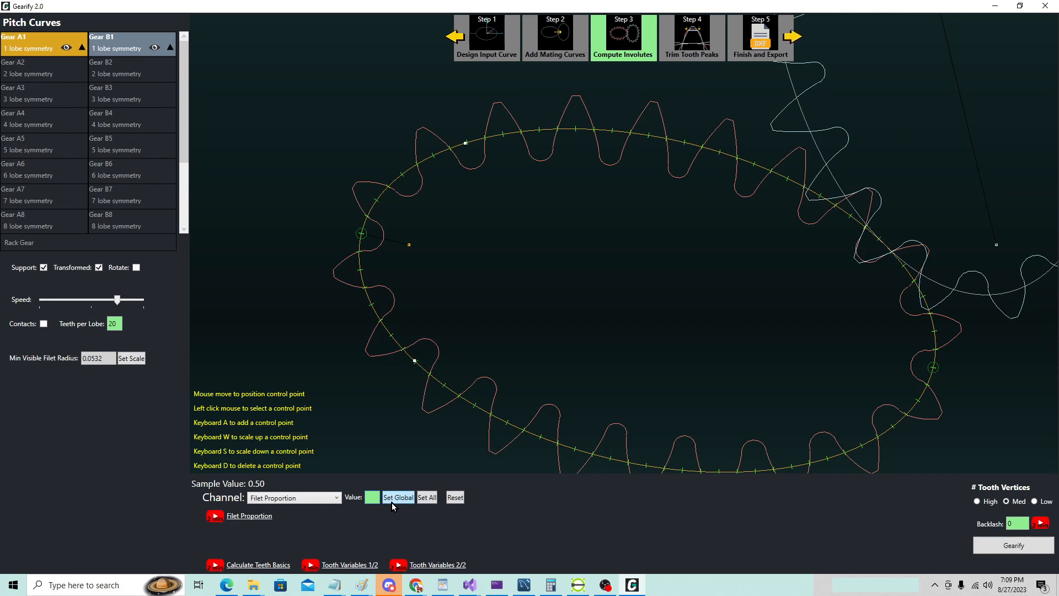
type("0.65")
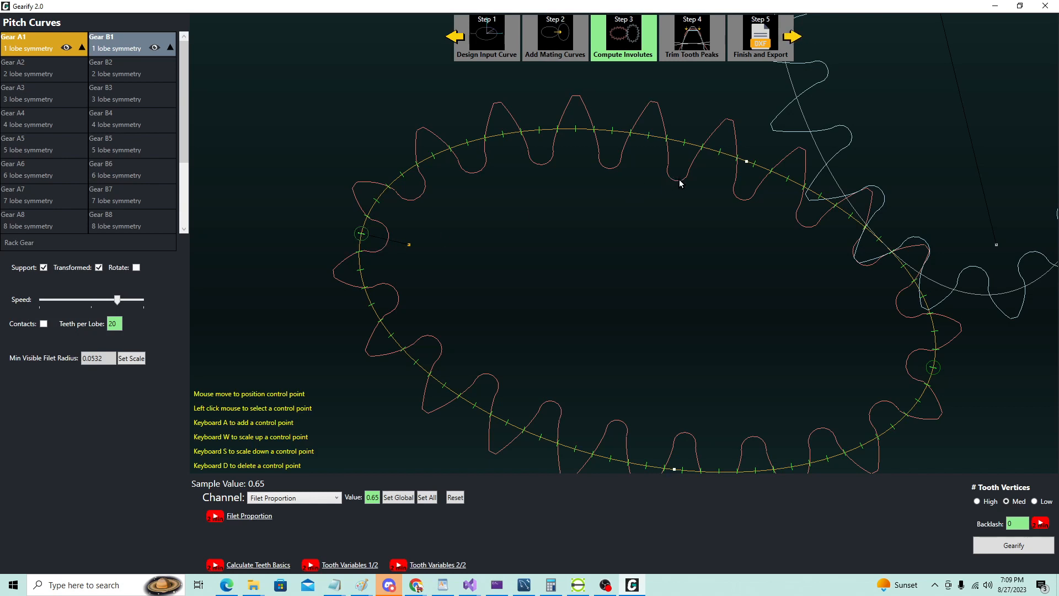
Step: Add a Filet Proportion control point midway along Gear A1's flat side and set its value to 0.5
scroll(680, 183, "down", 10)
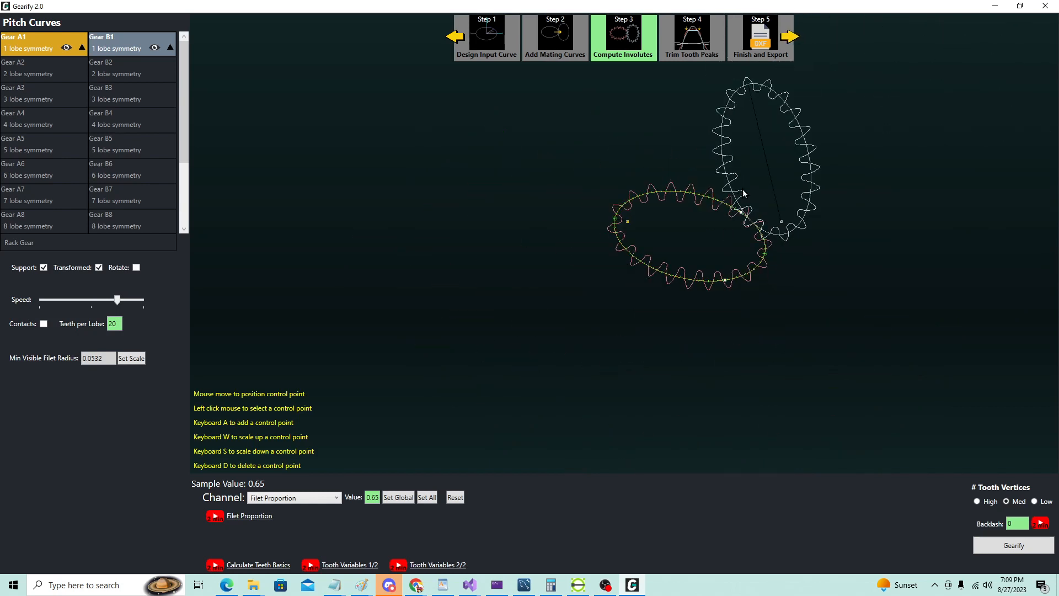
scroll(797, 138, "up", 5)
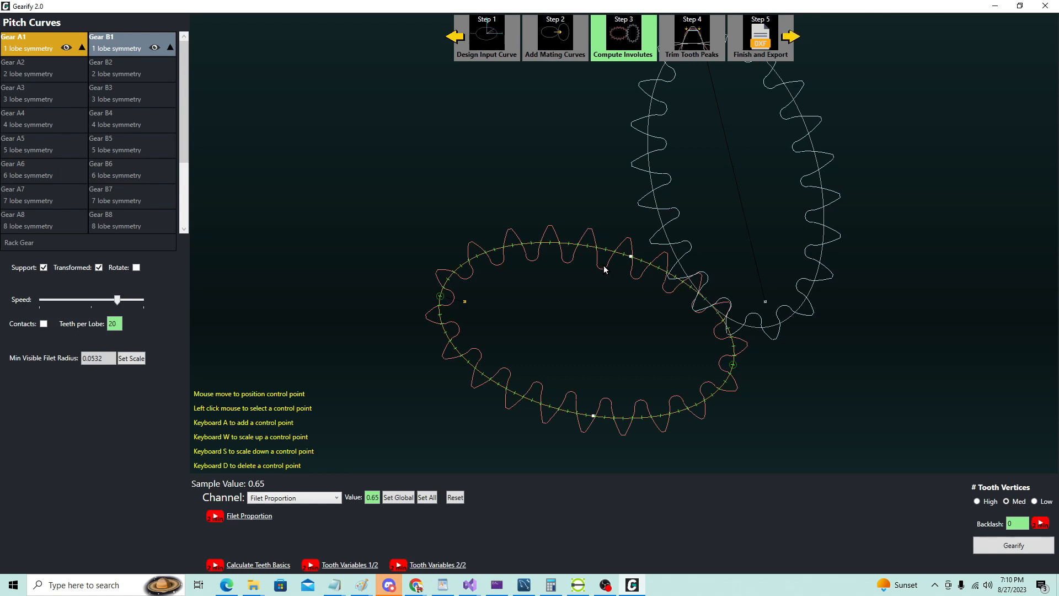
scroll(602, 266, "up", 1)
scroll(599, 276, "down", 1)
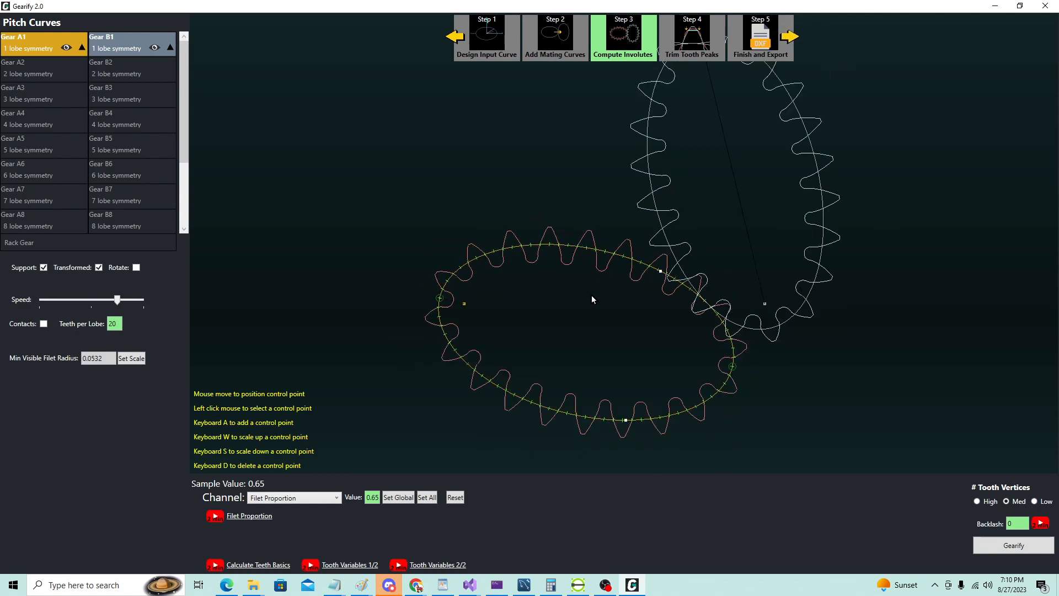
scroll(594, 299, "up", 2)
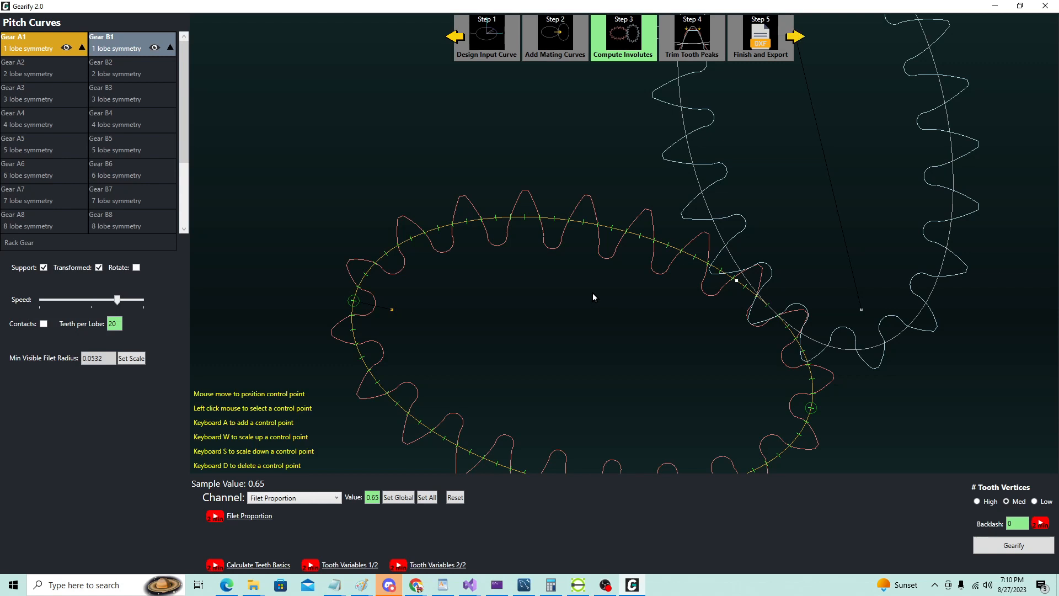
left_click(612, 229)
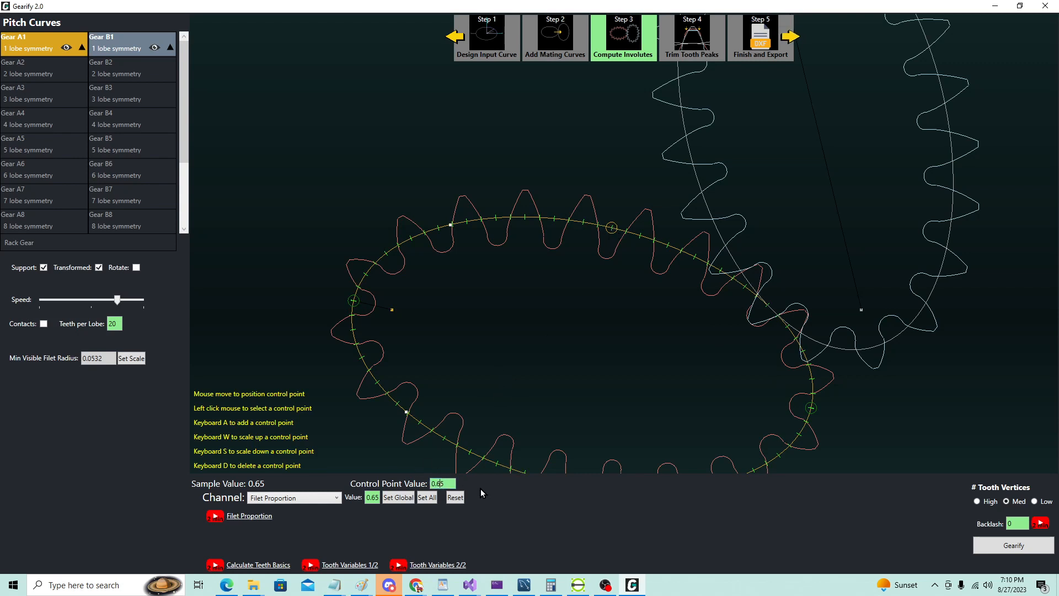
key("BackSpace")
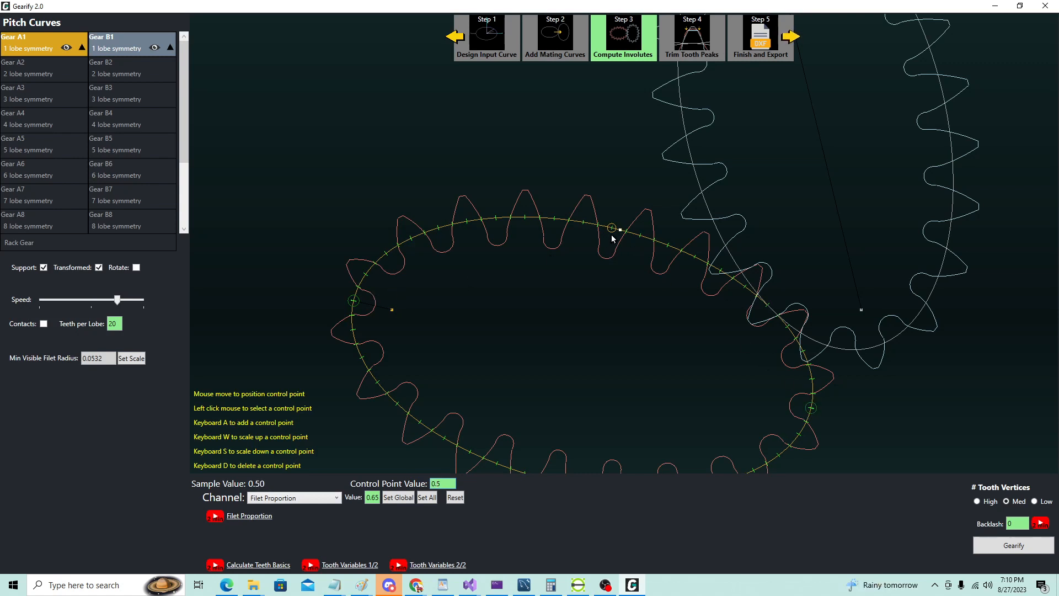
scroll(613, 239, "down", 2)
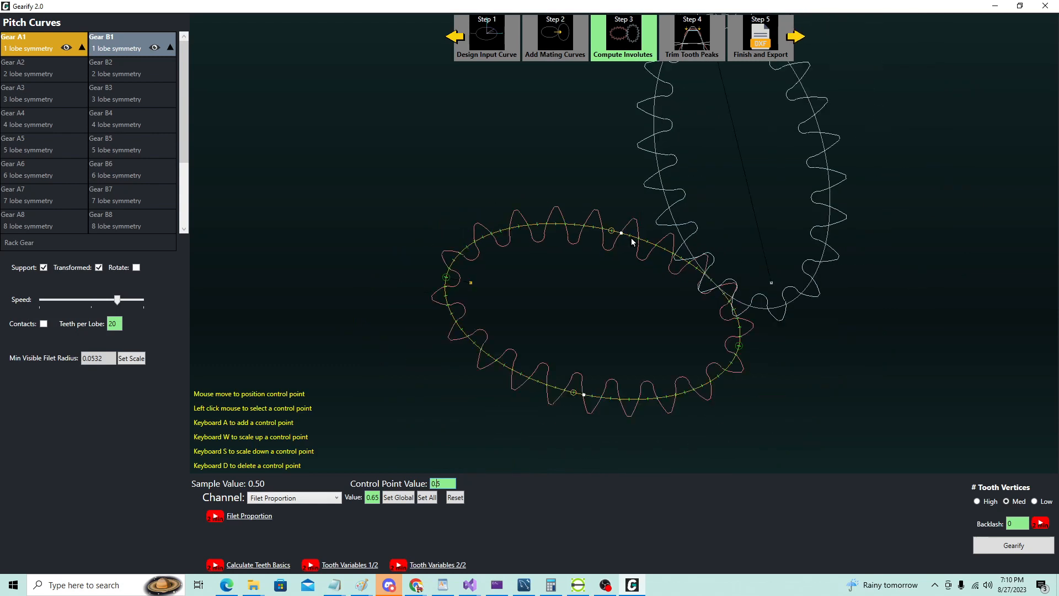
Step: Select Gear B1, add a Filet Proportion control point midway along its flat side and set its value to 0.5
left_click(828, 200)
scroll(806, 176, "down", 2)
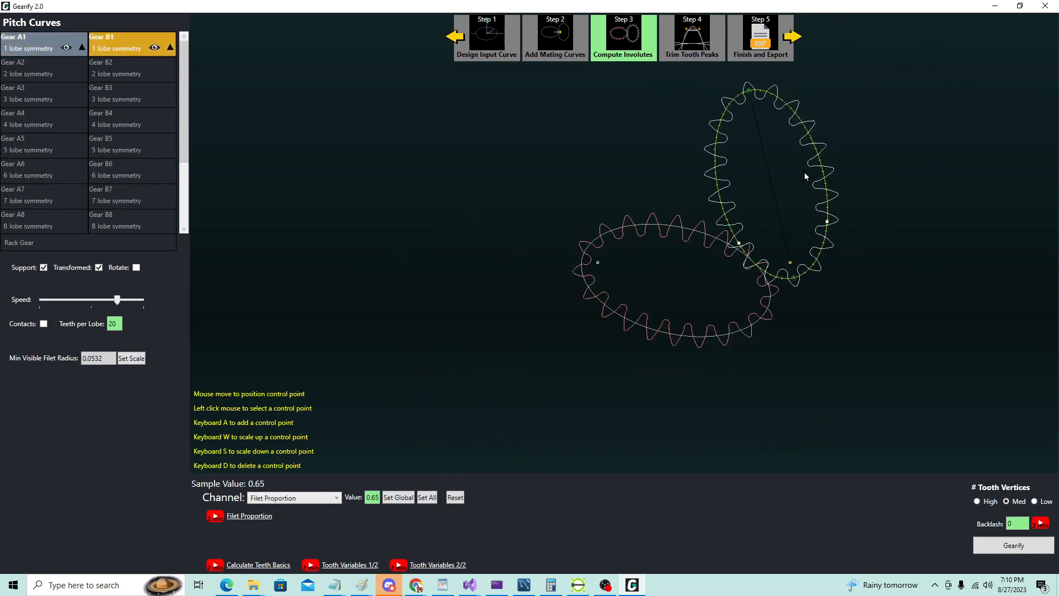
scroll(805, 176, "up", 2)
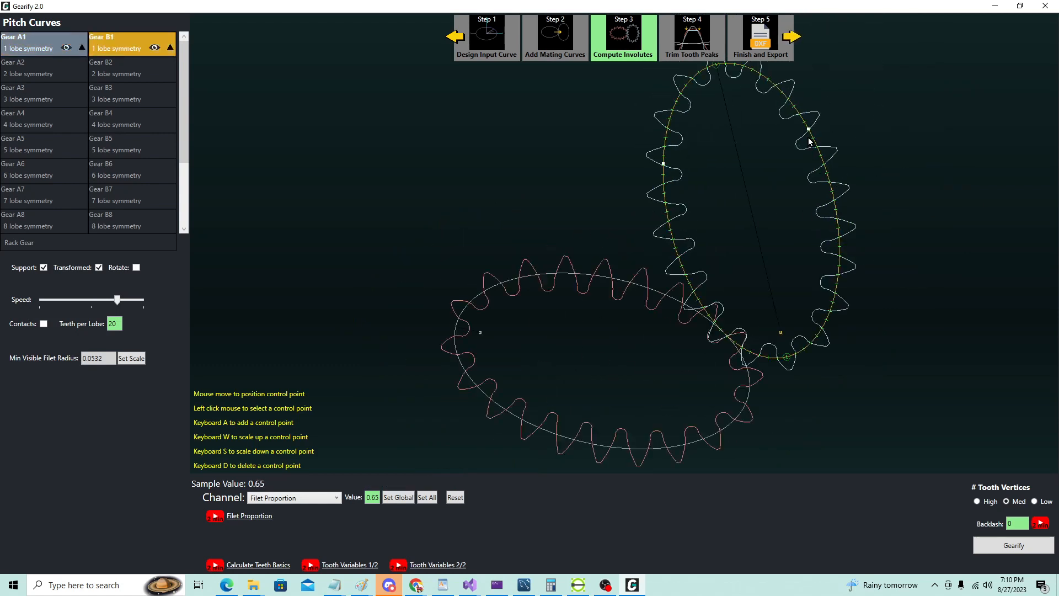
left_click(832, 192)
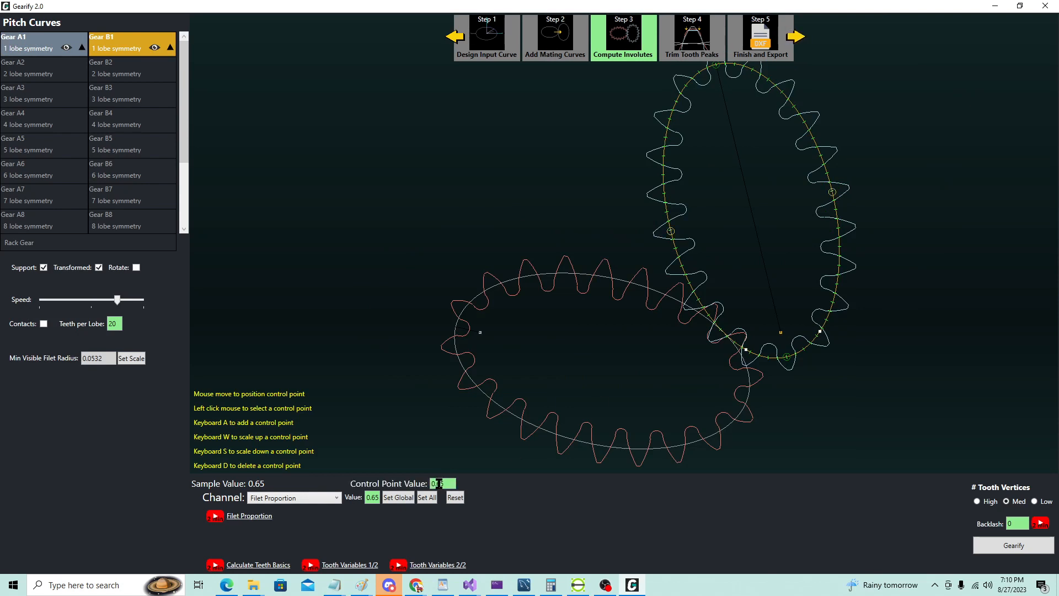
key("BackSpace")
scroll(830, 344, "down", 1)
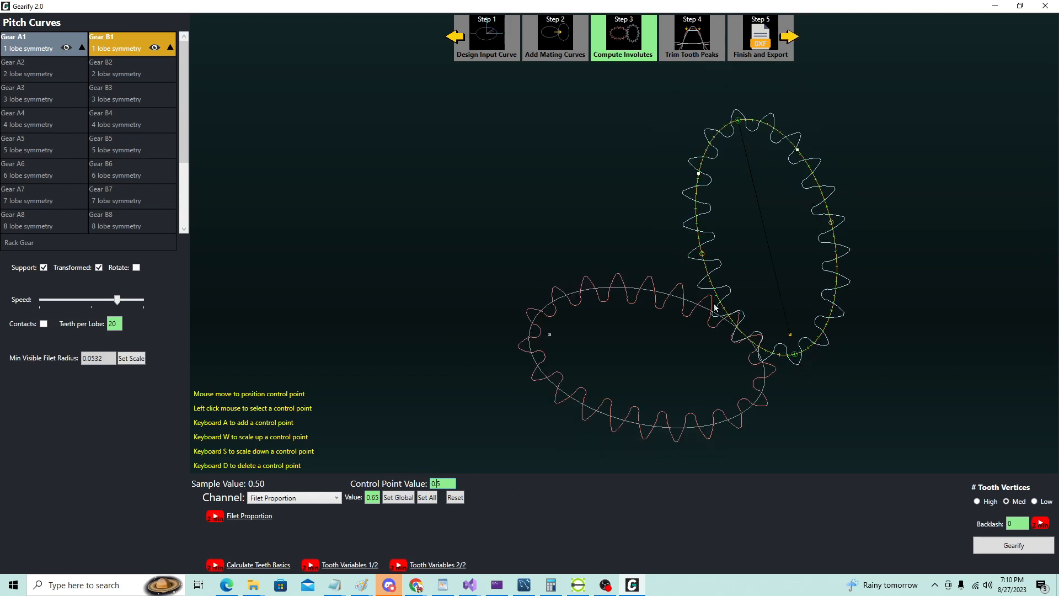
Step: Regenerate the gear teeth with the new fillet control points and inspect the reshaped tooth valleys
scroll(690, 356, "up", 1)
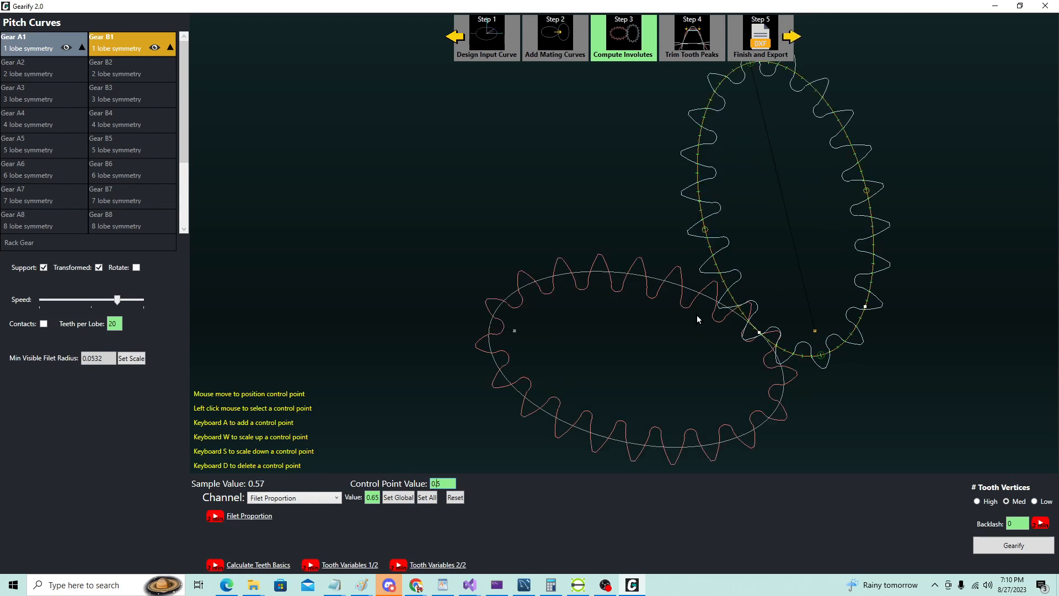
scroll(697, 330, "up", 1)
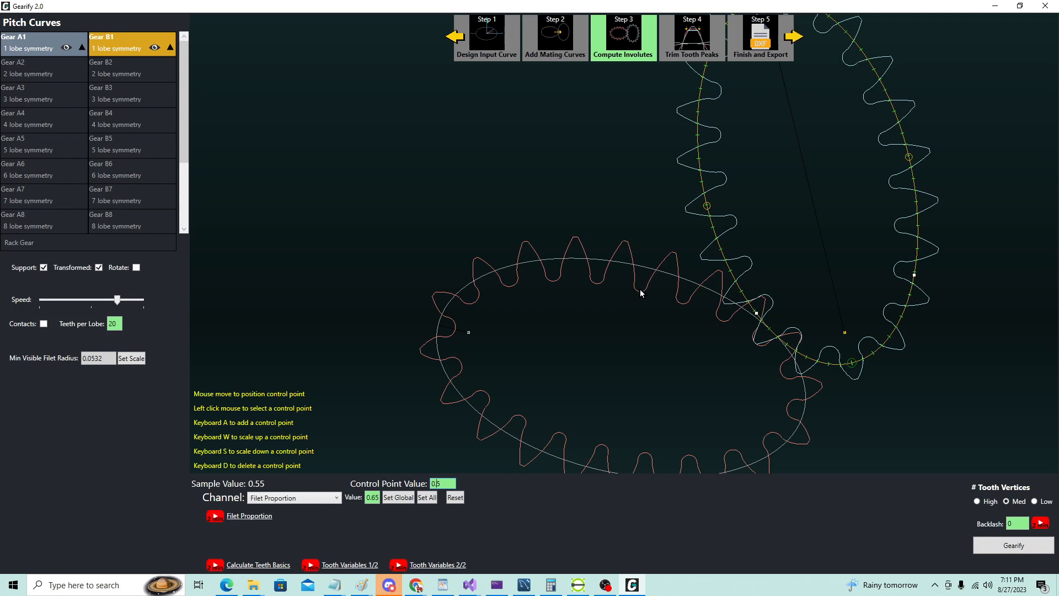
left_click(998, 546)
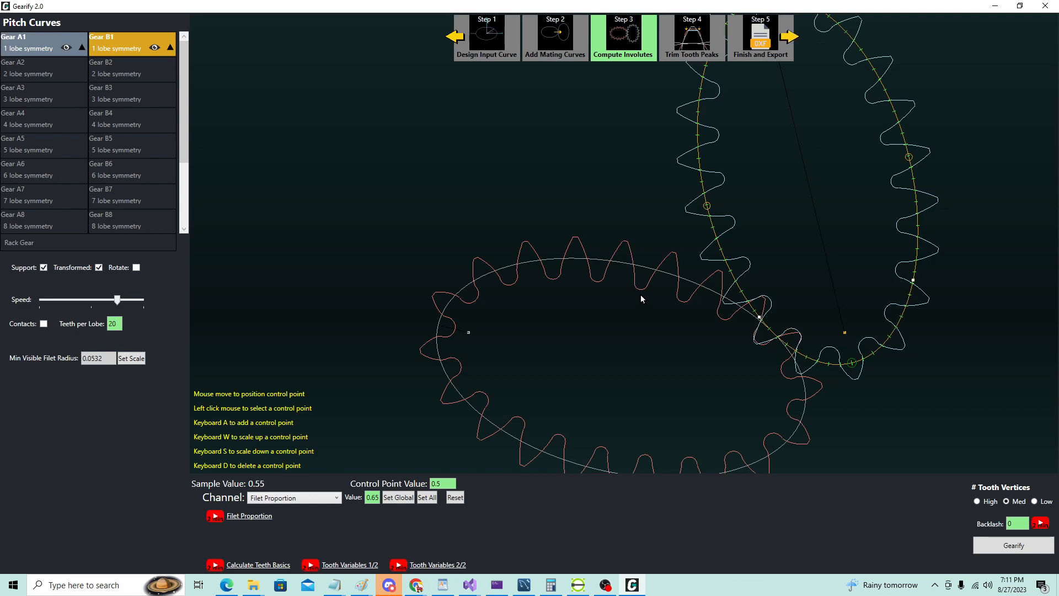
scroll(641, 292, "down", 3)
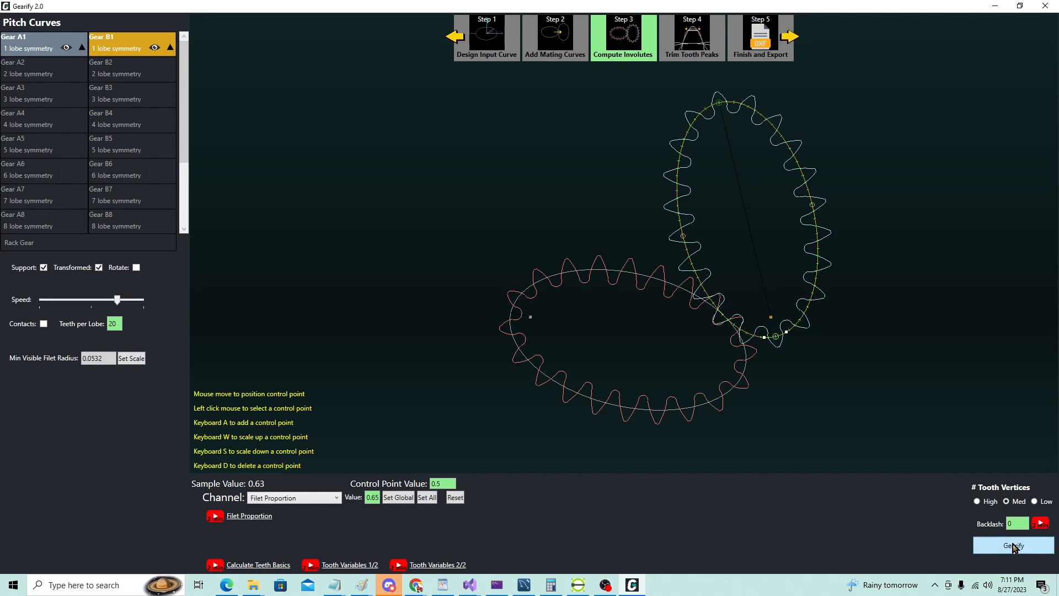
Step: Proceed to the Trim Tooth Peaks stage and trim the regenerated teeth with the Fast (Less Accurate) setting
left_click(792, 36)
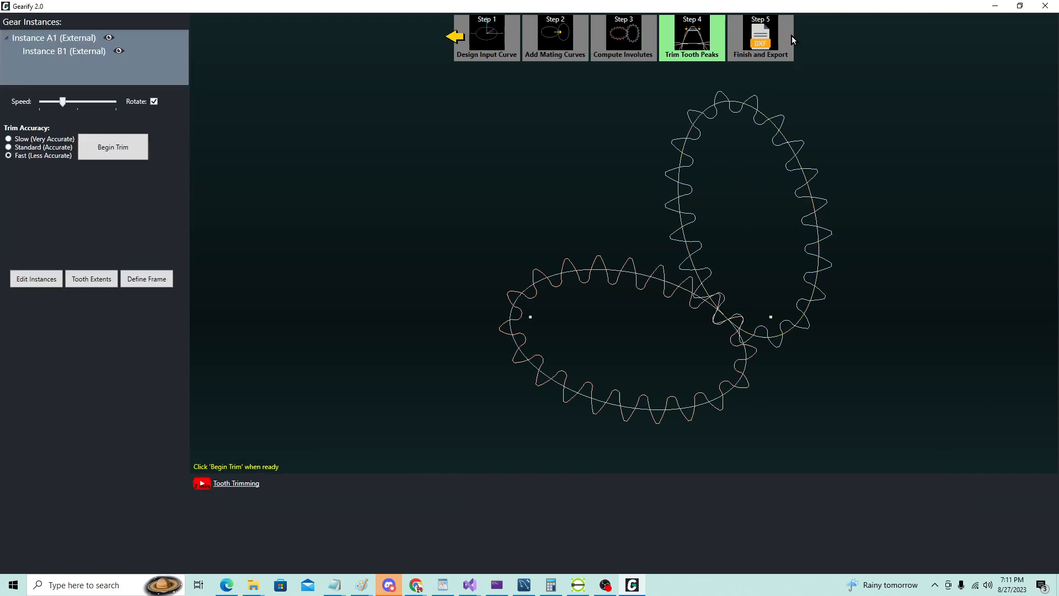
left_click(124, 147)
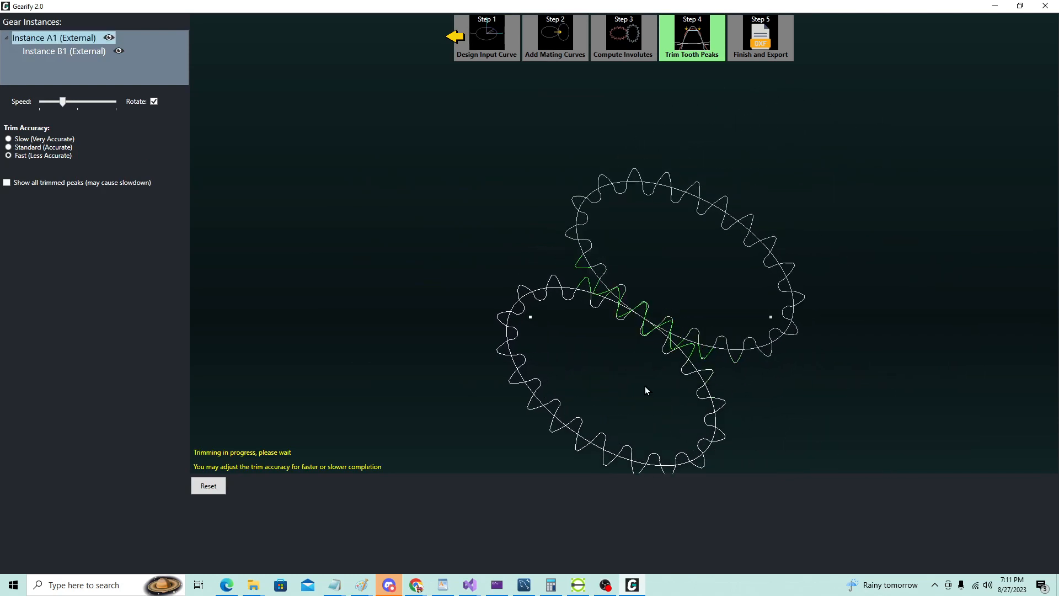
scroll(586, 381, "up", 1)
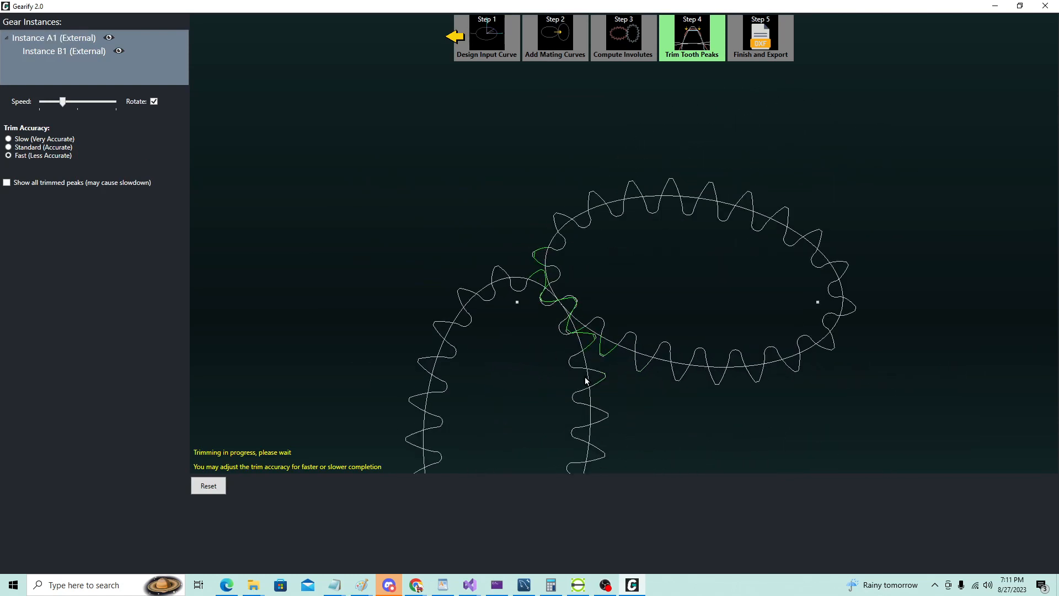
Step: Pause and run the gear rotation at a new speed to examine the trimmed teeth and contact points where the two gears mesh
scroll(570, 367, "up", 1)
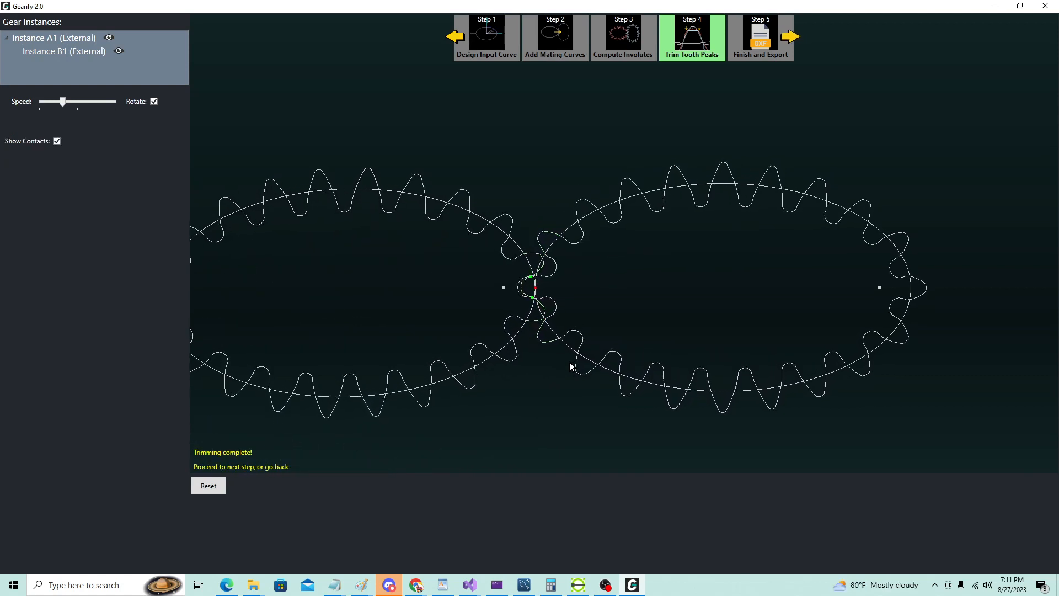
left_click(154, 102)
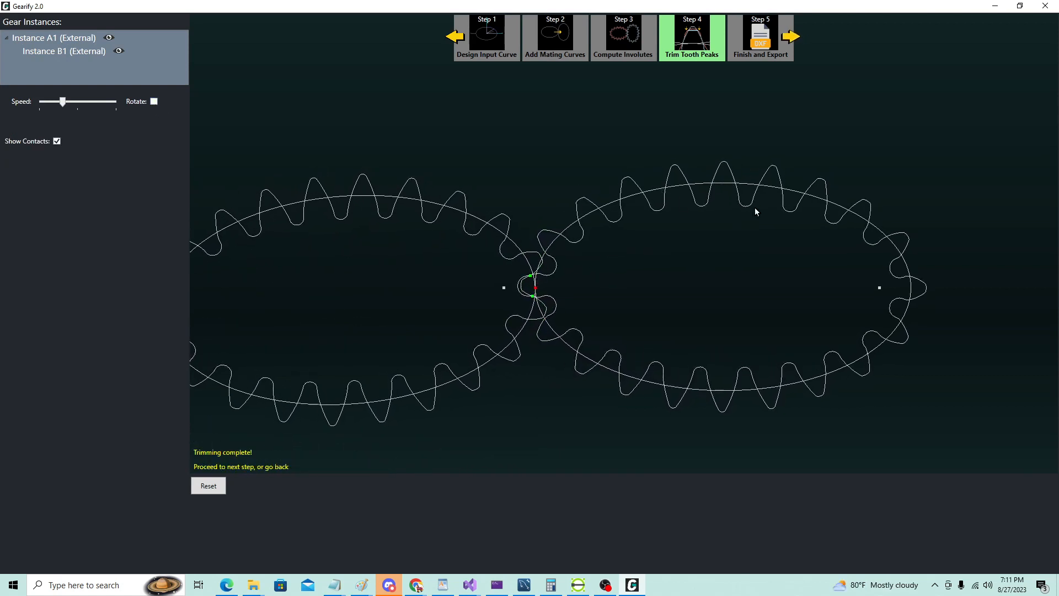
scroll(803, 229, "down", 1)
left_click(305, 297)
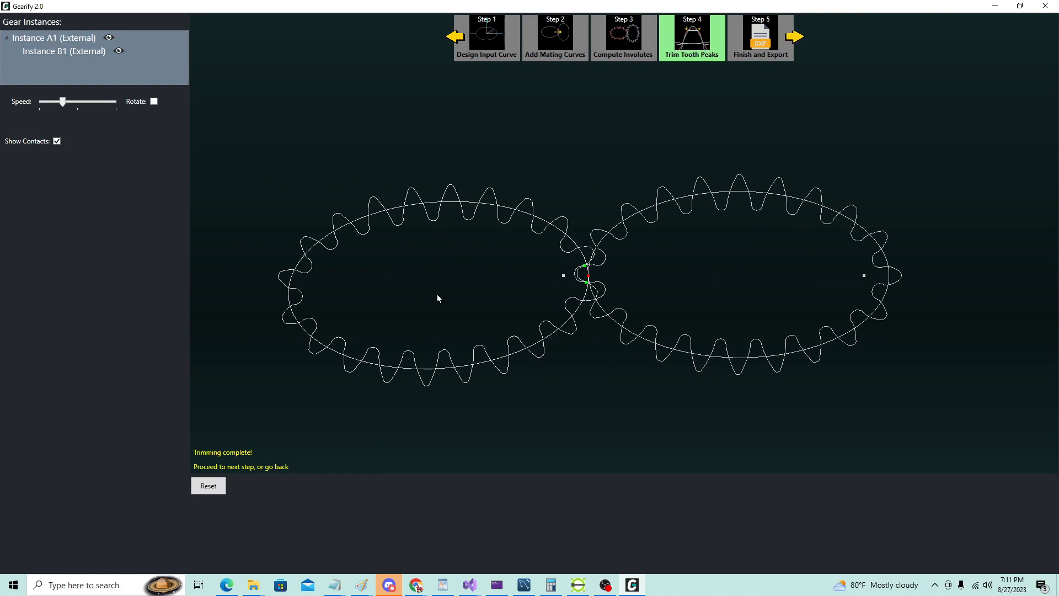
scroll(582, 279, "up", 4)
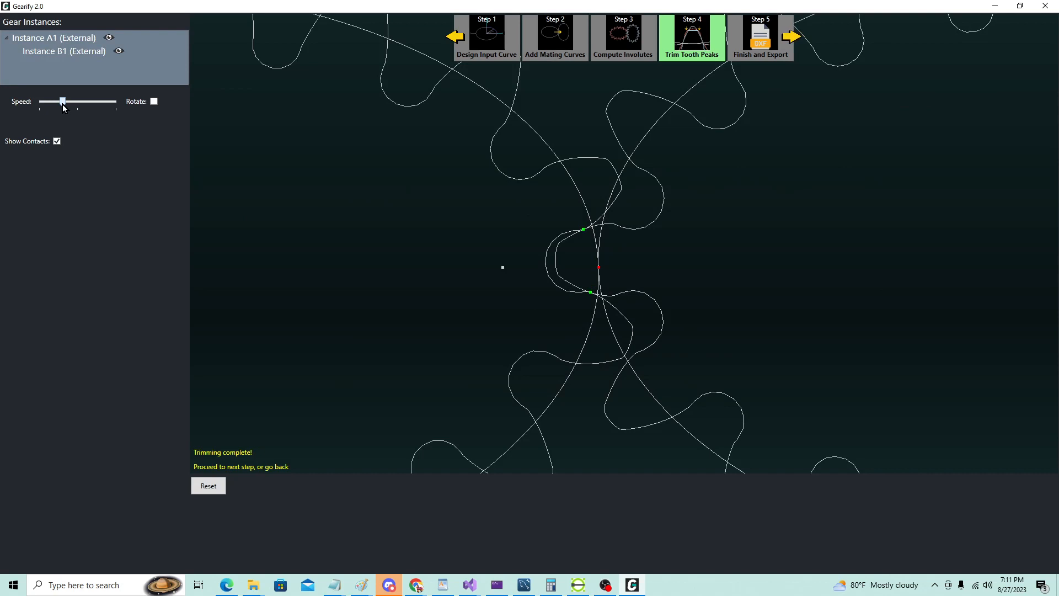
left_click(154, 103)
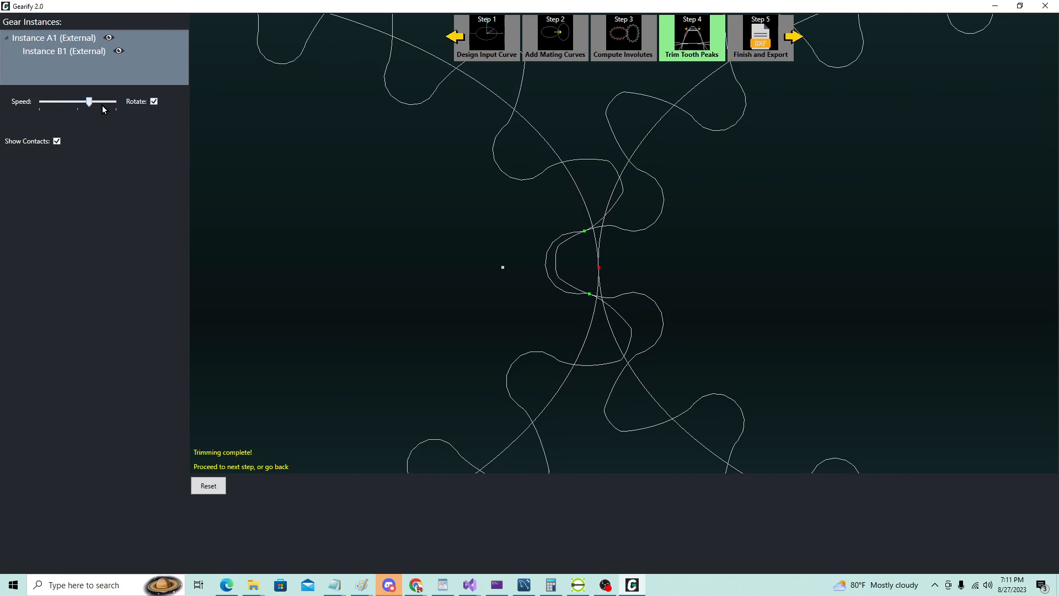
mouse_move(89, 102)
left_mouse_down()
mouse_move(69, 107)
mouse_move(94, 106)
left_mouse_up()
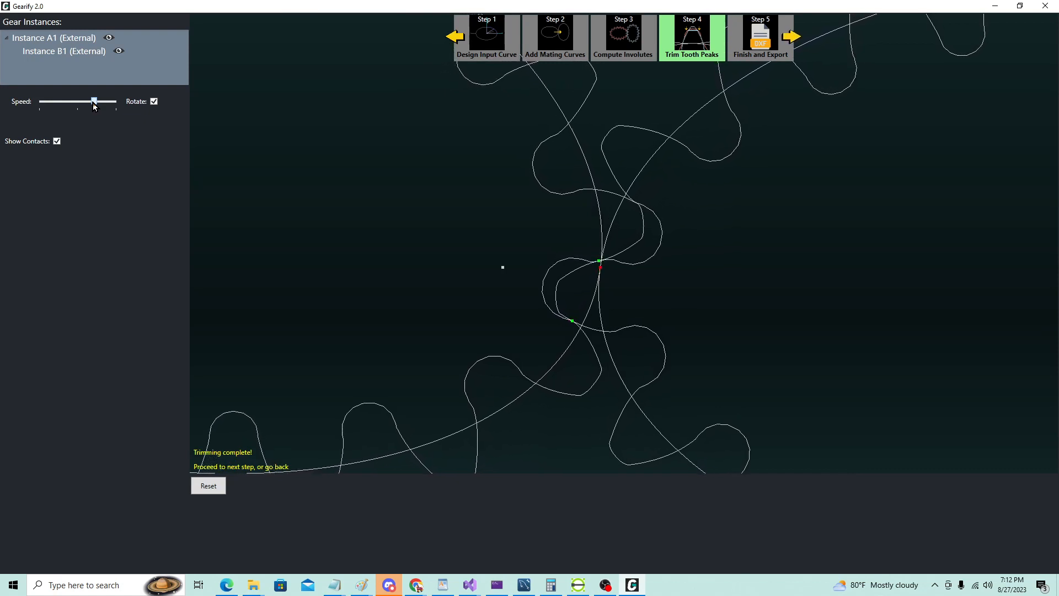
left_click(154, 102)
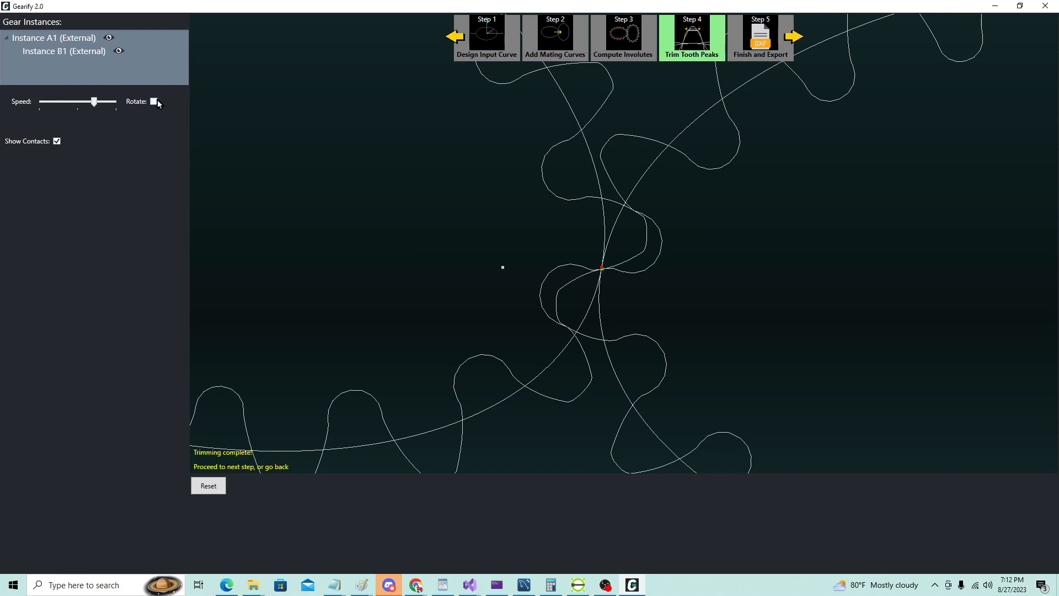
scroll(572, 272, "up", 4)
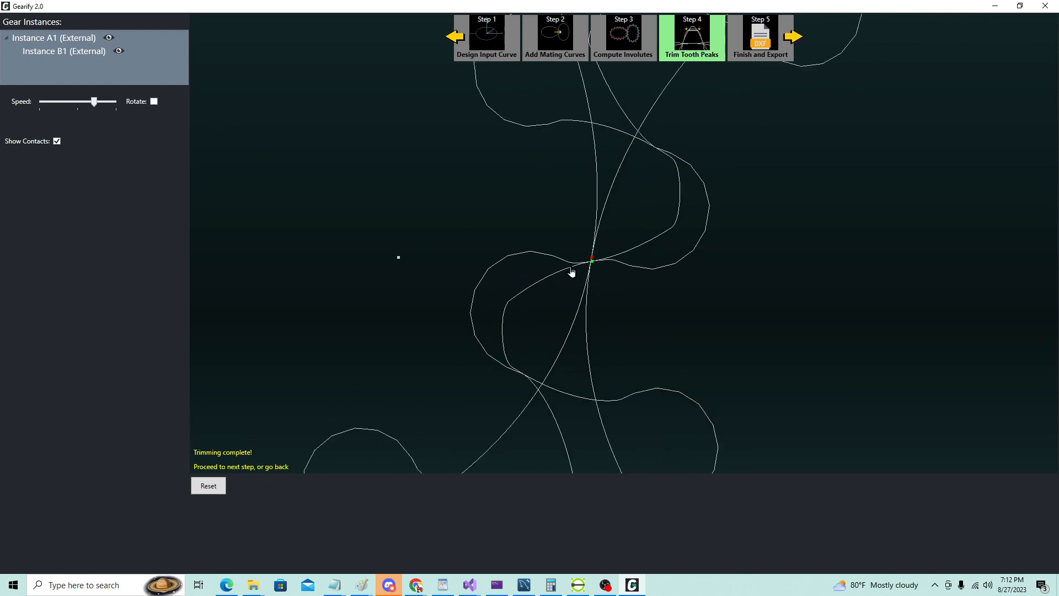
Step: Resume the rotation, reverse its direction, and stop it to examine the tooth contacts across both whole gears
left_click(154, 103)
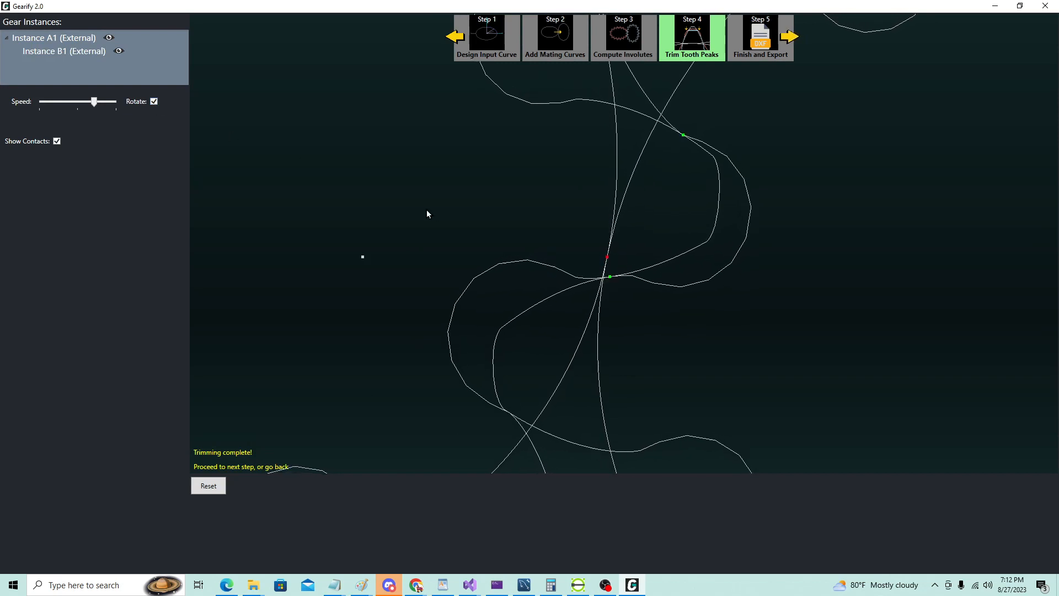
scroll(641, 236, "down", 1)
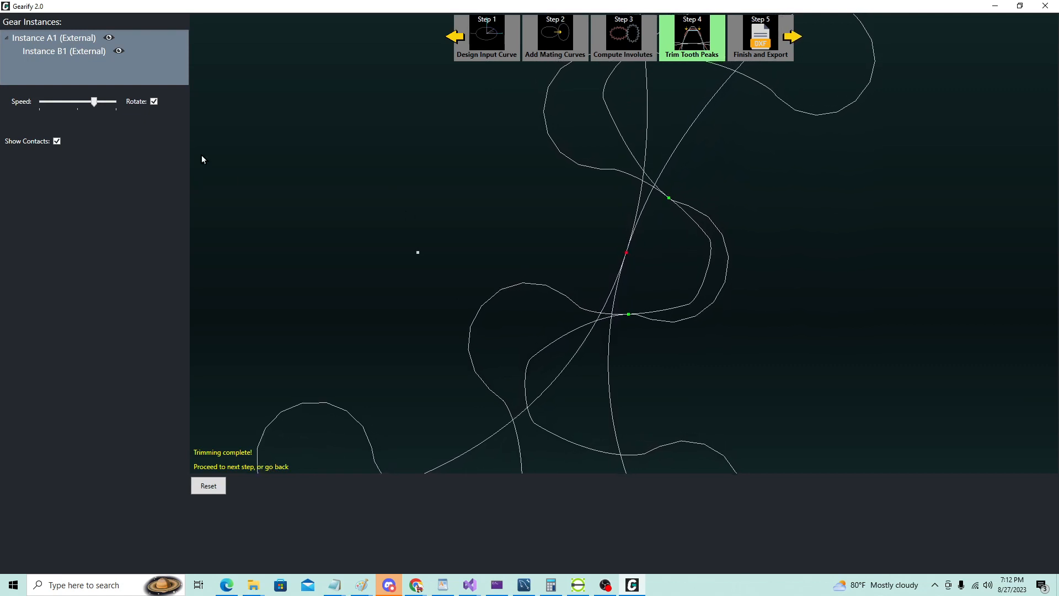
left_click_drag(92, 102, 59, 108)
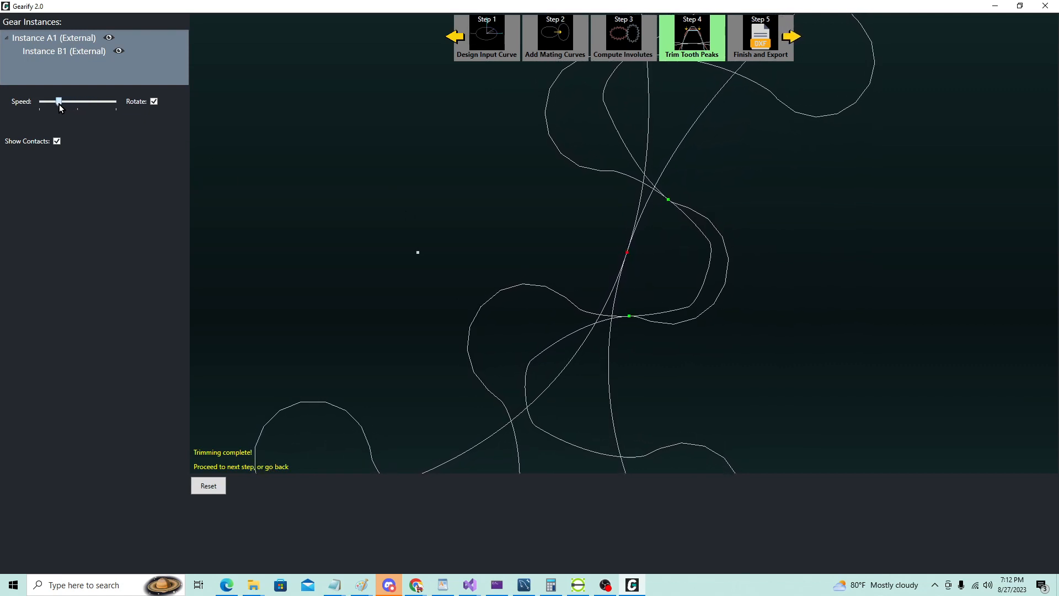
left_click(154, 102)
left_click(153, 102)
left_click(153, 102)
scroll(703, 212, "down", 6)
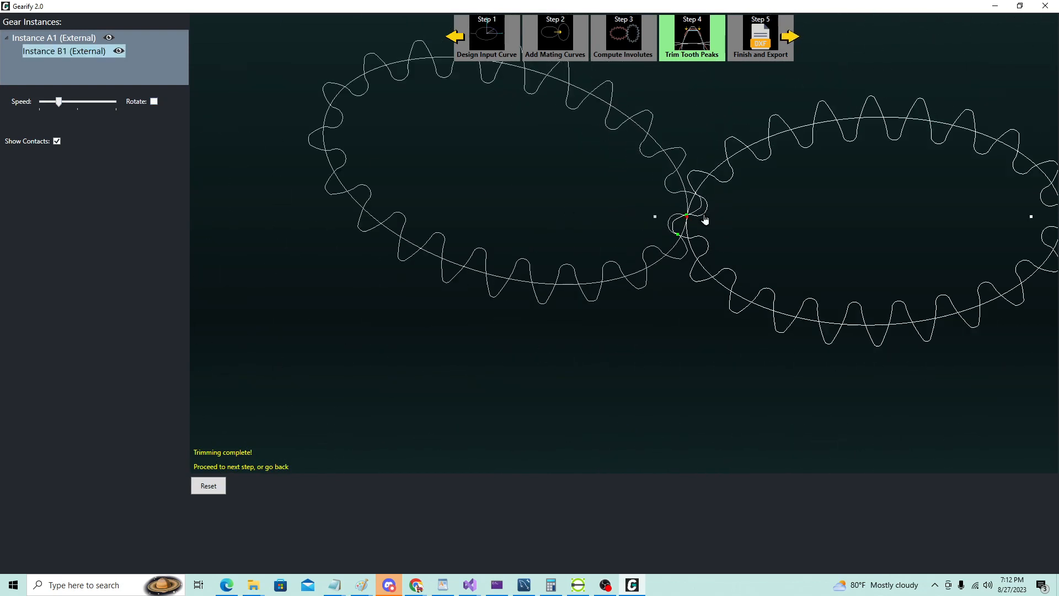
scroll(705, 222, "down", 2)
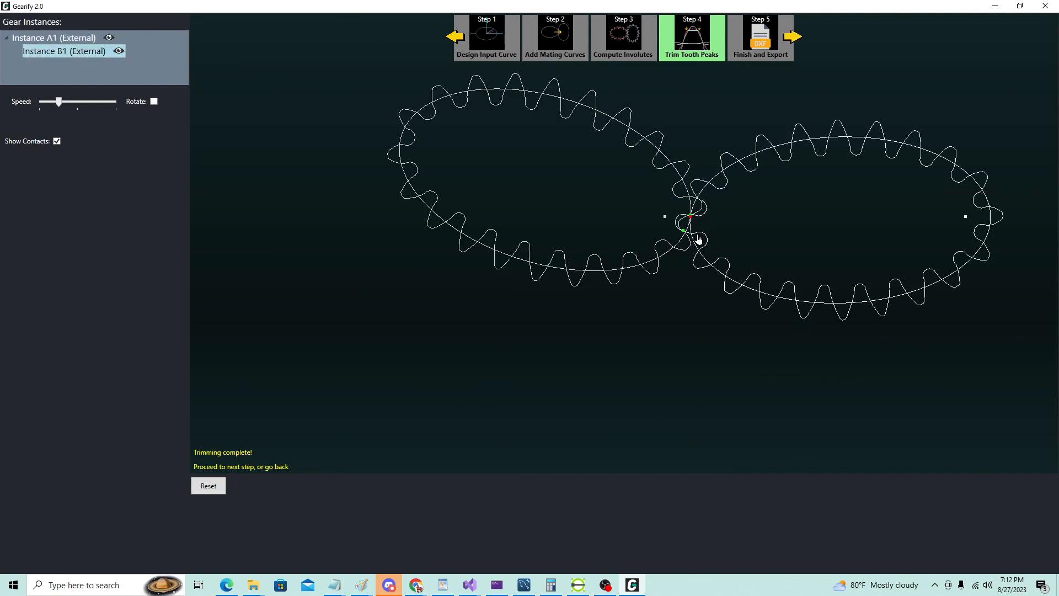
Step: Return to the Compute Involutes stage, set the shared Pressure Angle globally to 25 from Gear A1, and regenerate the teeth
left_click(456, 37)
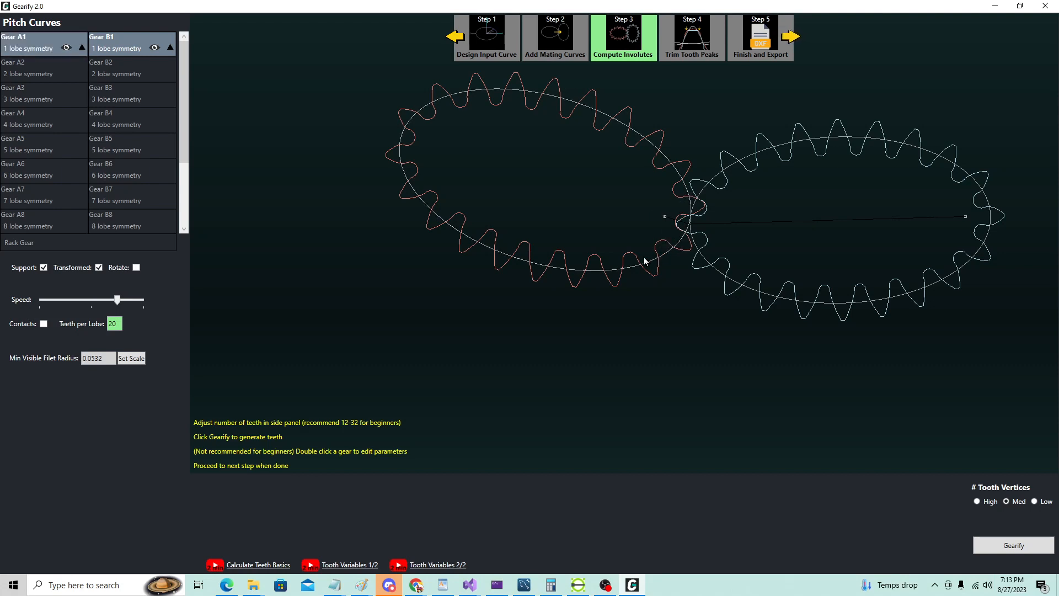
double_click(528, 97)
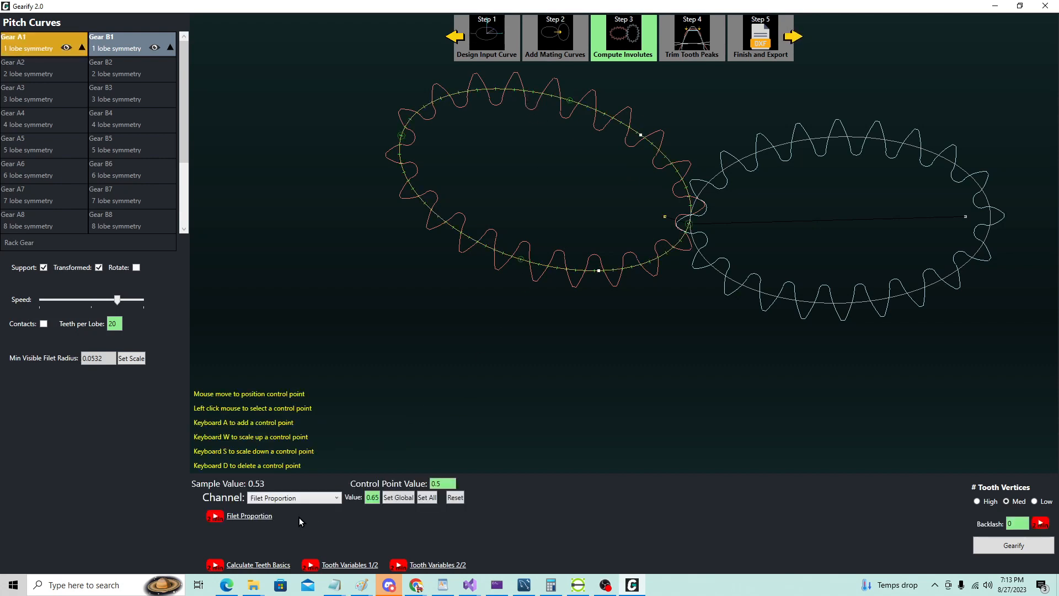
left_click(304, 498)
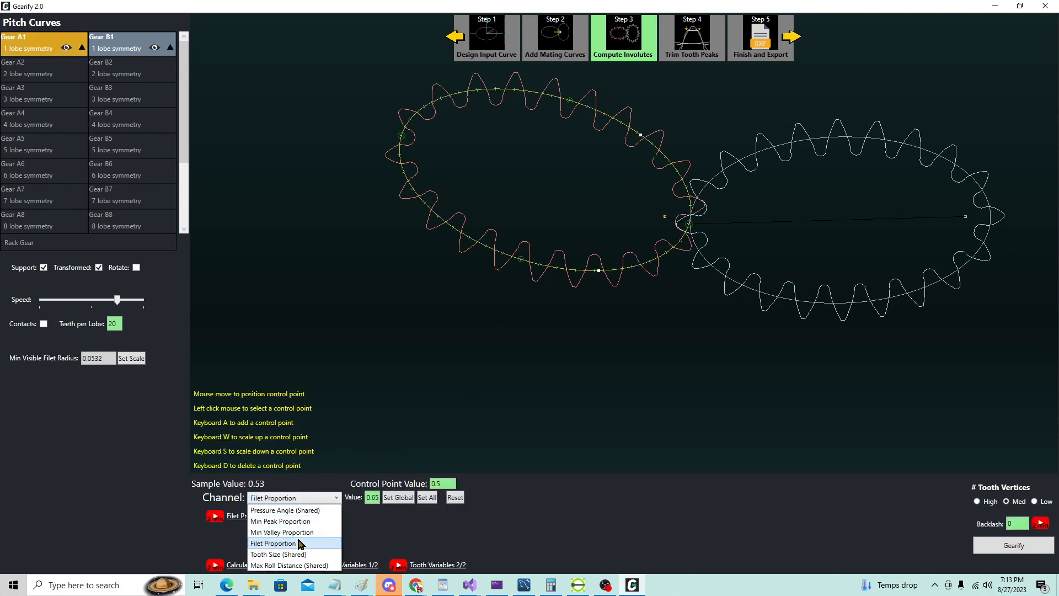
left_click(294, 511)
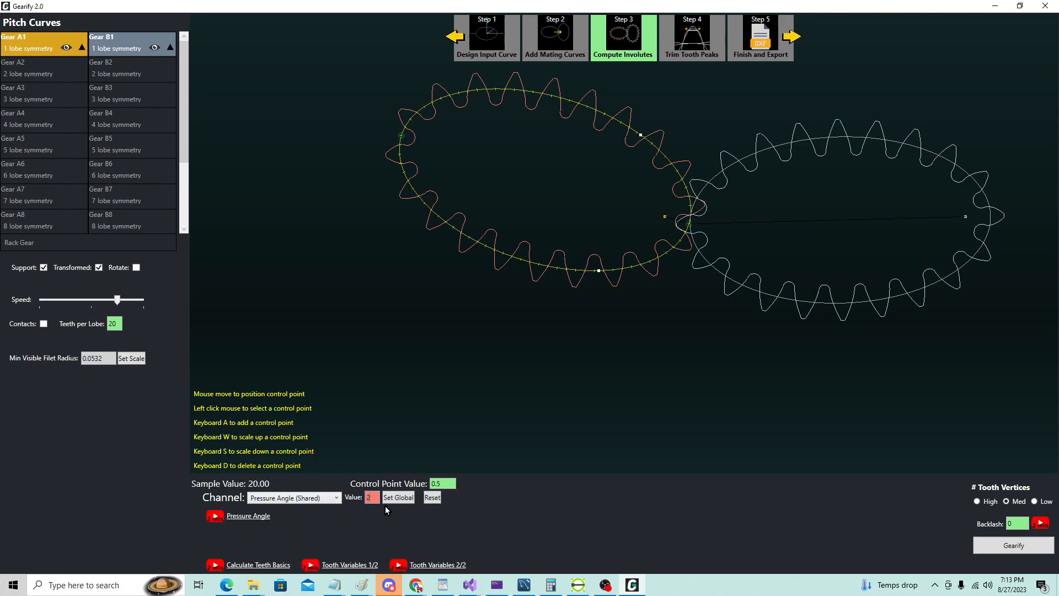
left_click(397, 498)
left_click(1003, 546)
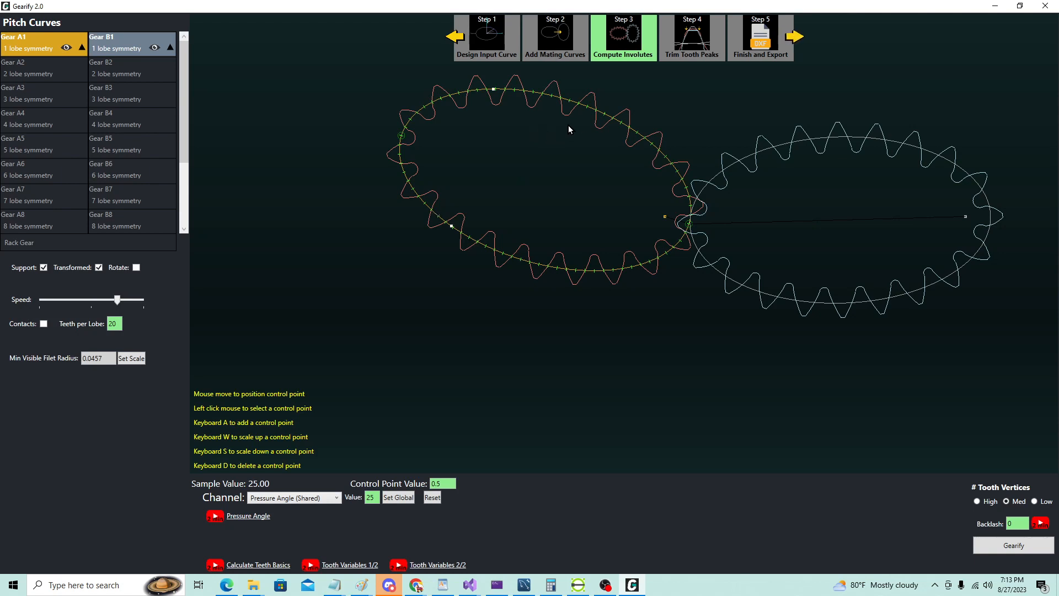
Step: Go to the Trim Tooth Peaks stage and trim the 25-degree pressure angle teeth using Fast (Less Accurate)
left_click(791, 38)
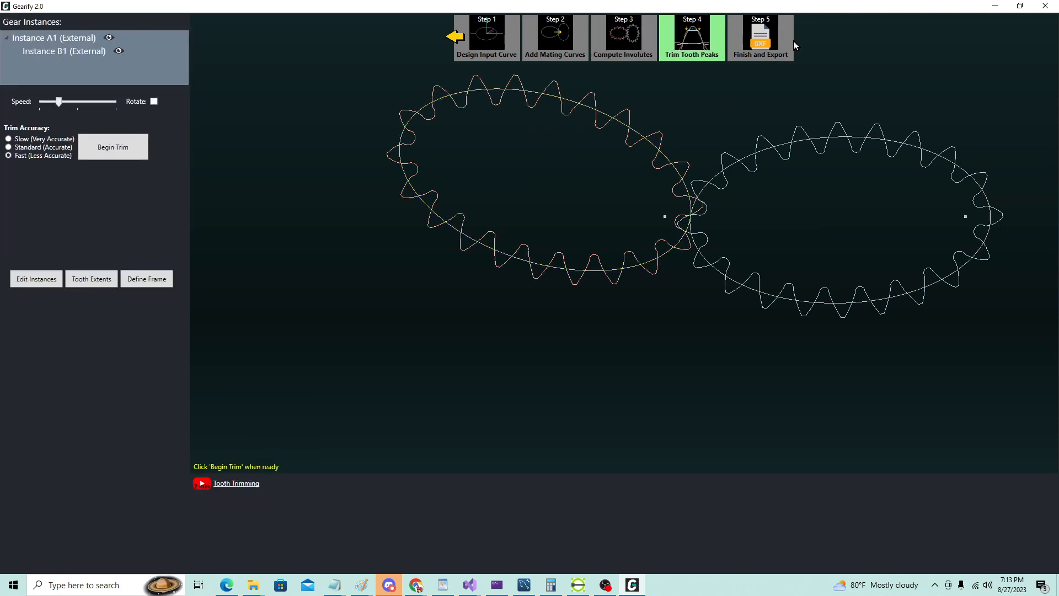
left_click(117, 151)
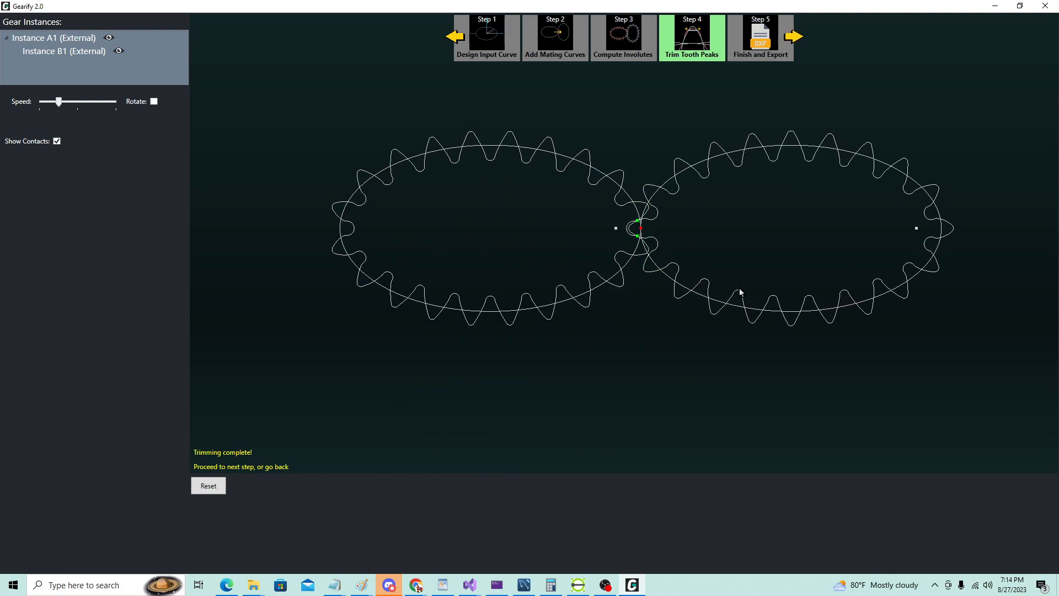
Step: Rotate the retrimmed gears back and forth by varying the speed setting and examine the contacts at their narrow ends
scroll(637, 231, "up", 5)
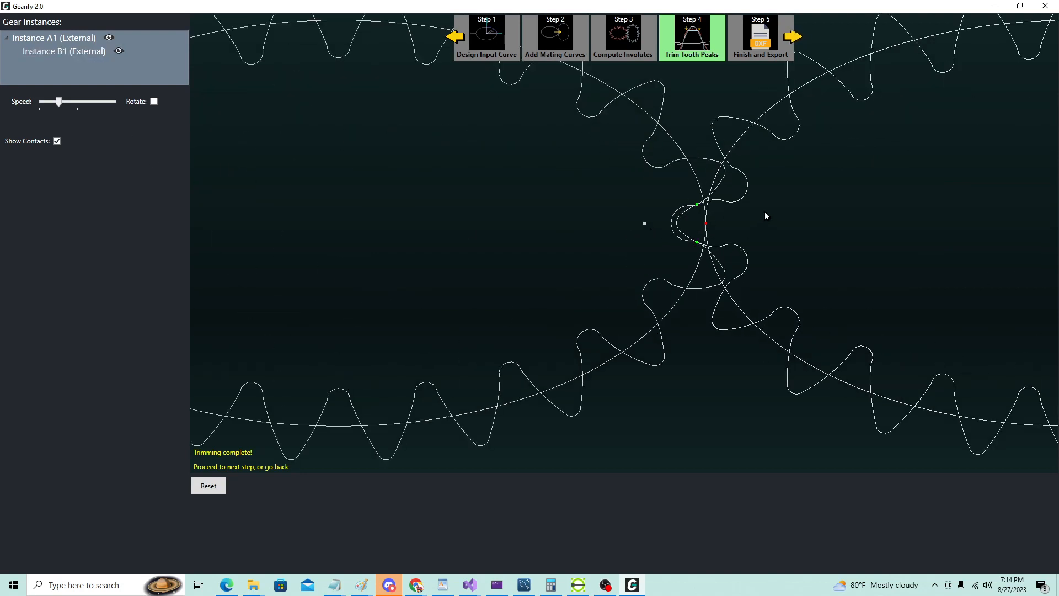
left_click_drag(58, 102, 90, 101)
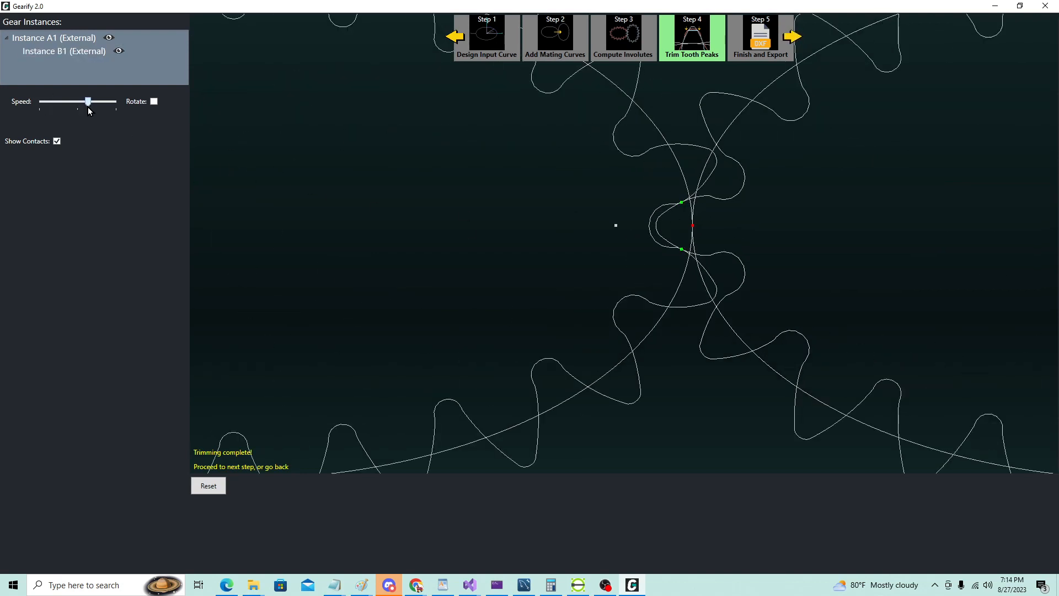
left_click(154, 102)
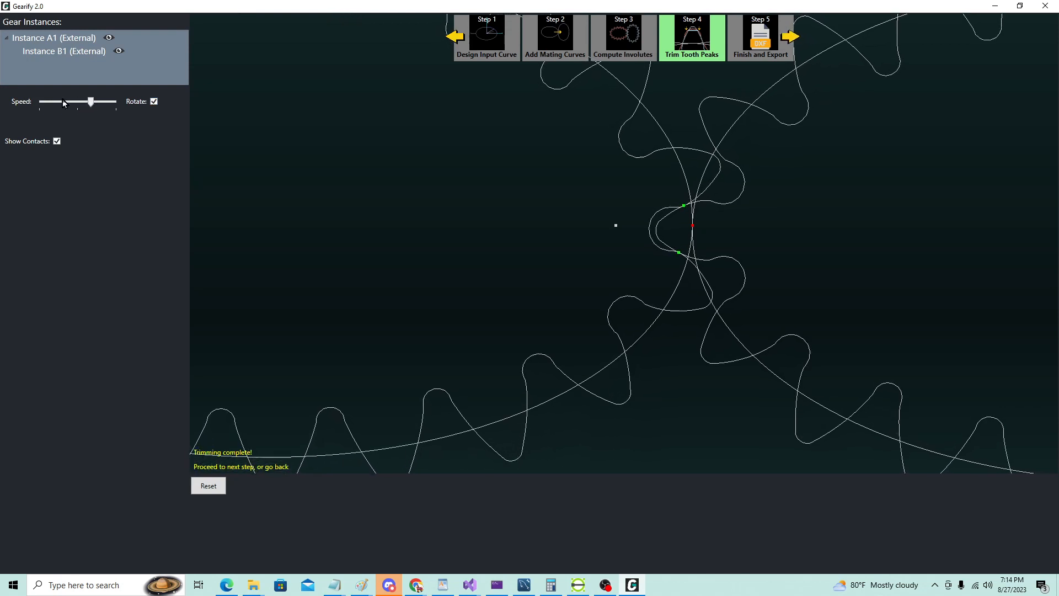
left_click_drag(90, 102, 49, 102)
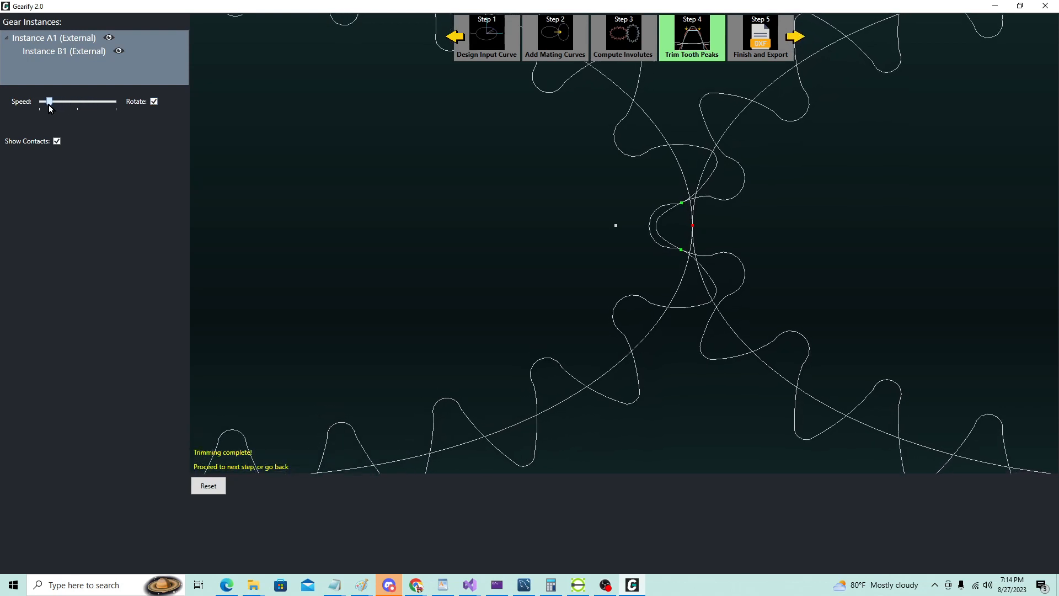
left_click_drag(49, 105, 95, 106)
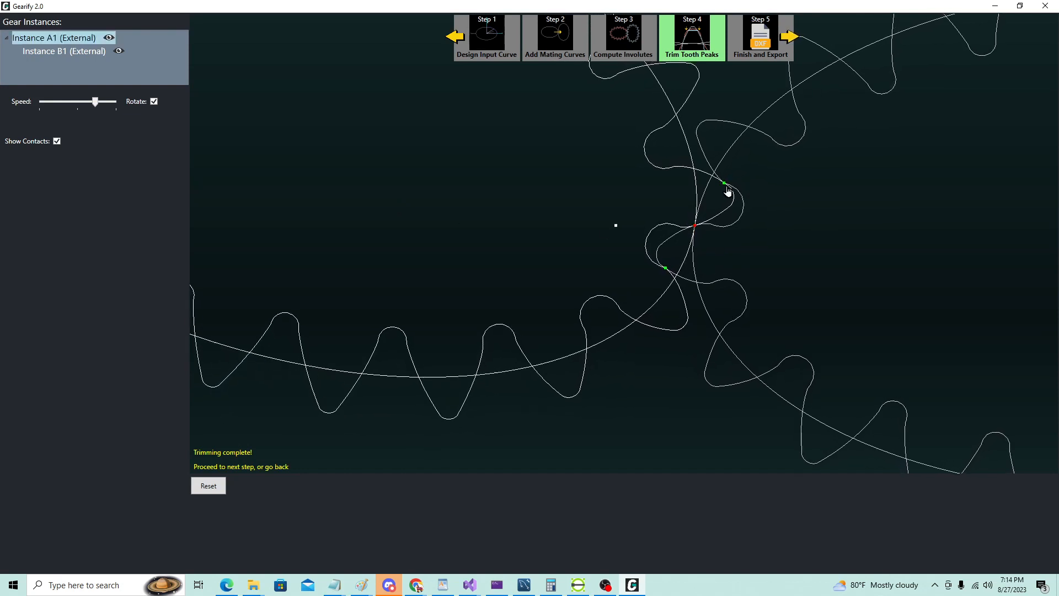
Step: Speed up the rotation to examine how many teeth stay in contact along the flatter sides, and stop the gears
left_click(665, 285)
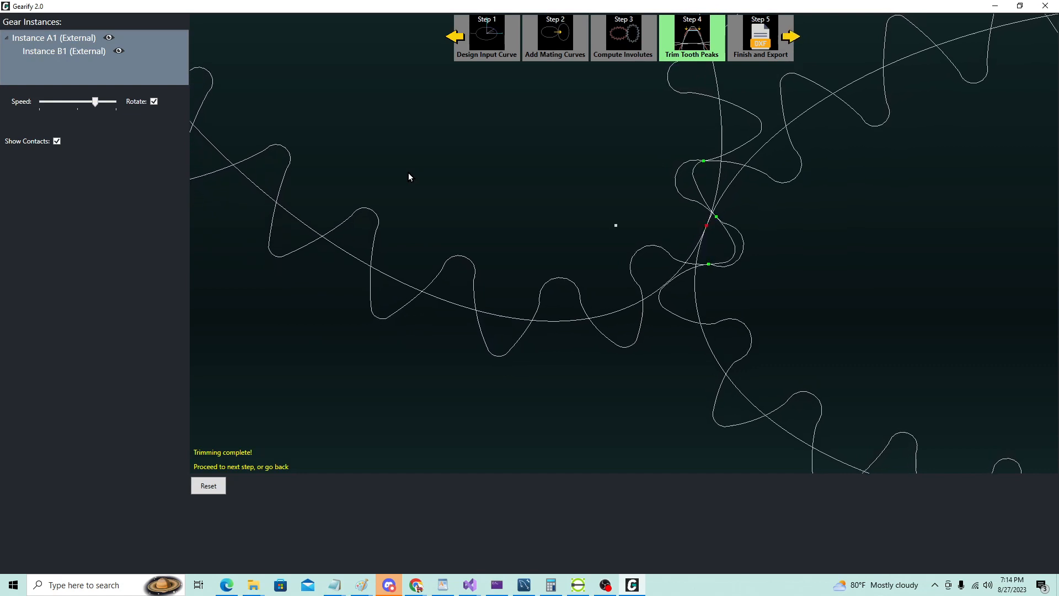
left_click(54, 38)
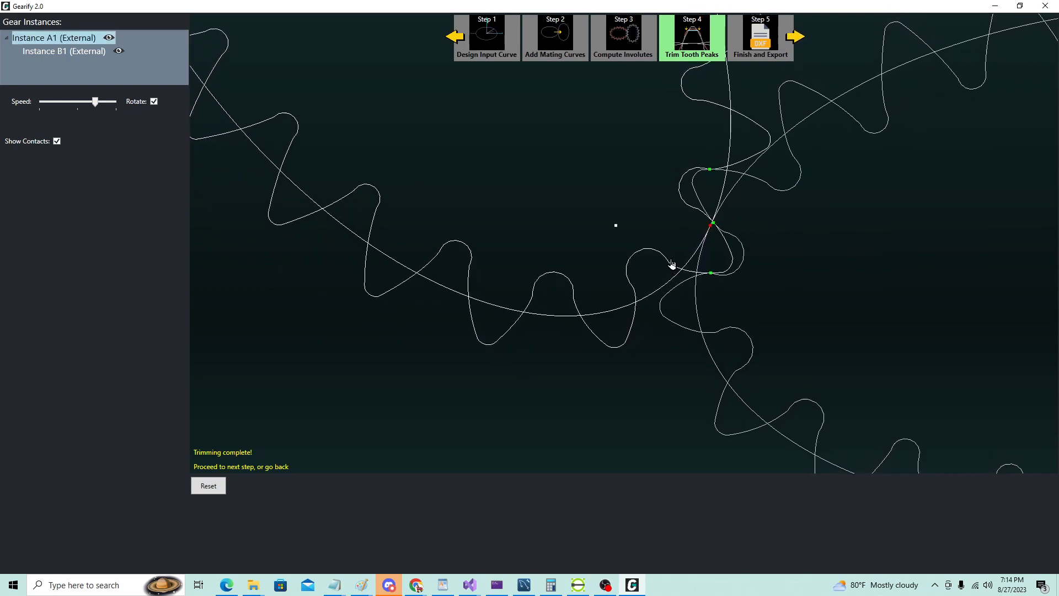
left_click_drag(94, 103, 103, 102)
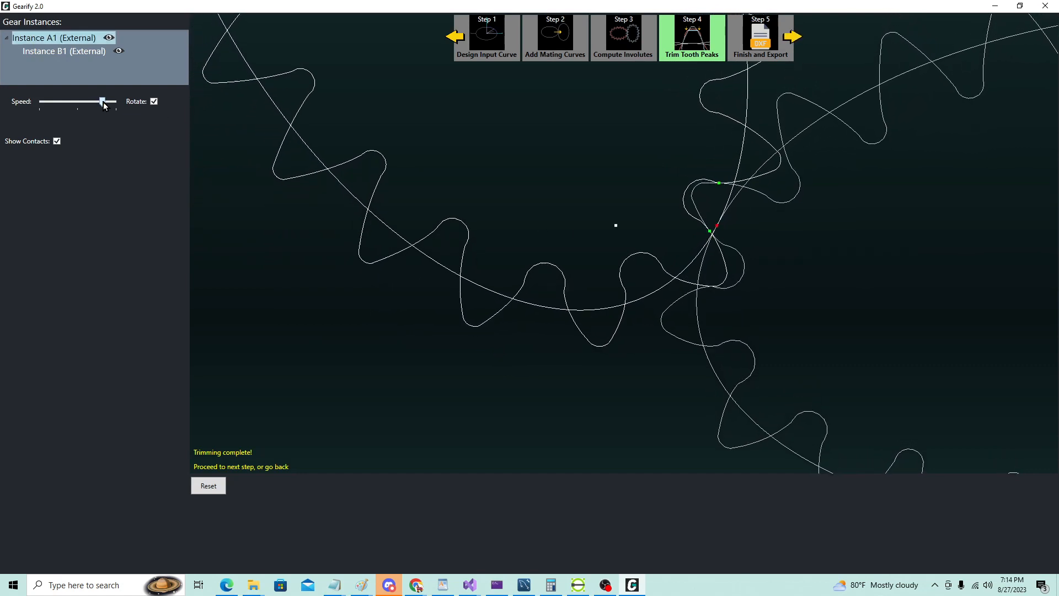
scroll(465, 215, "down", 3)
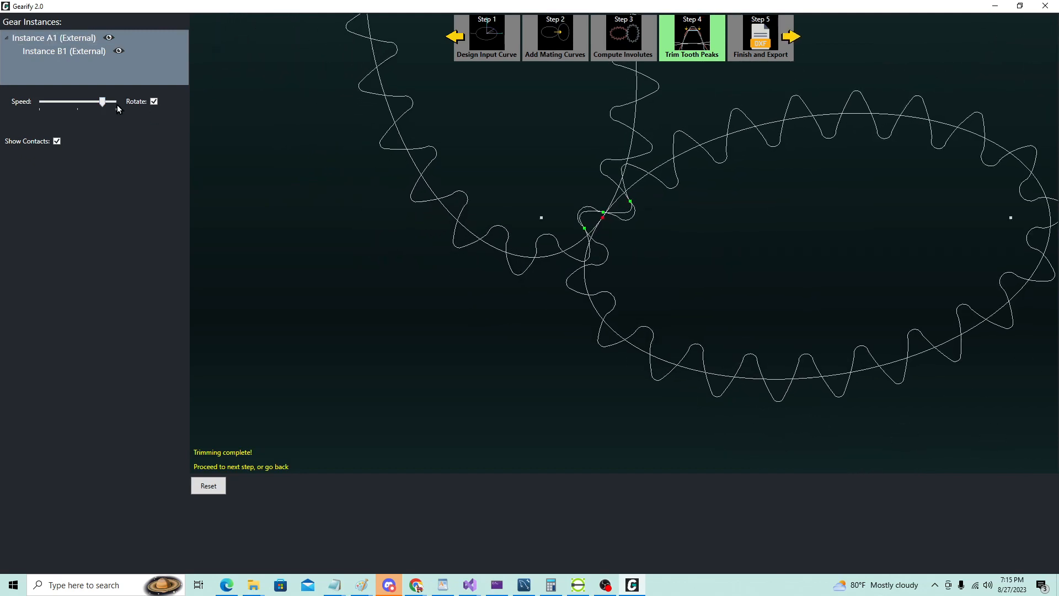
left_click_drag(102, 104, 100, 109)
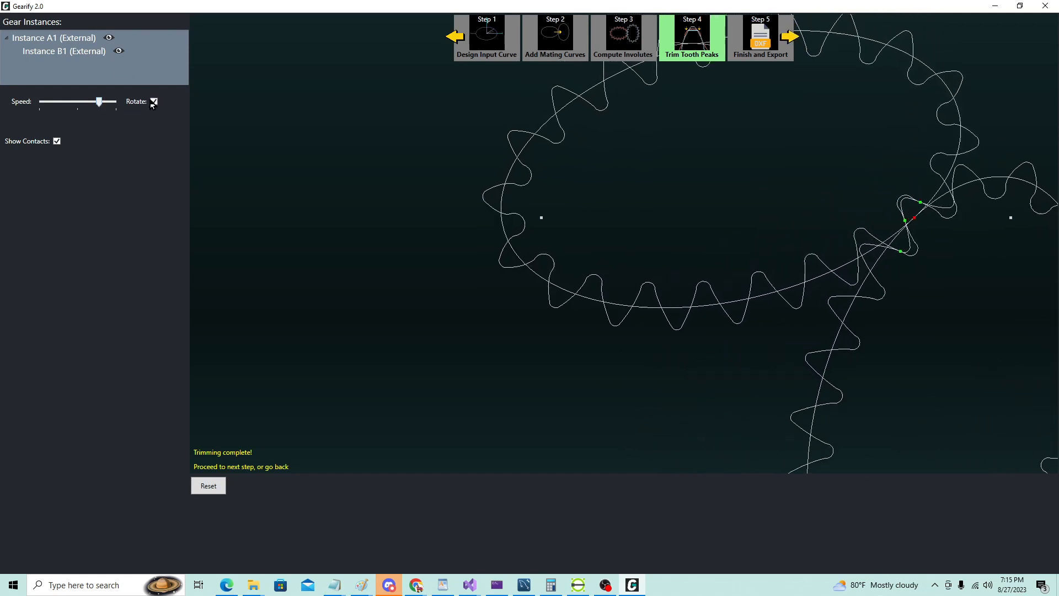
scroll(627, 180, "down", 4)
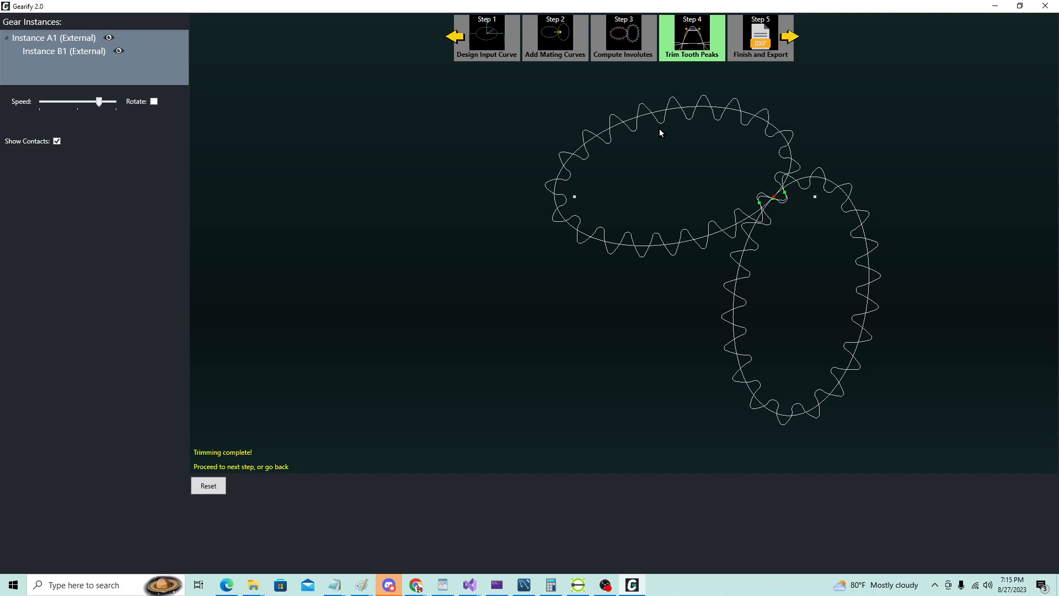
Step: Return to the Compute Involutes stage and examine the Min Visible Filet Radius against the tooth valleys of both gears
left_click(451, 39)
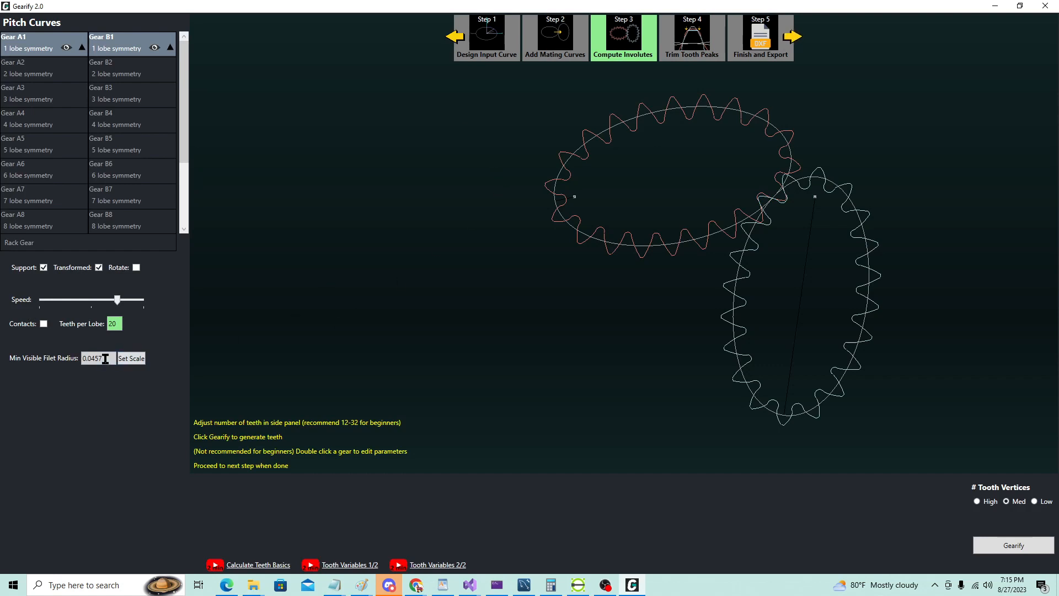
left_click_drag(106, 358, 79, 359)
left_click(108, 359)
scroll(732, 253, "up", 4)
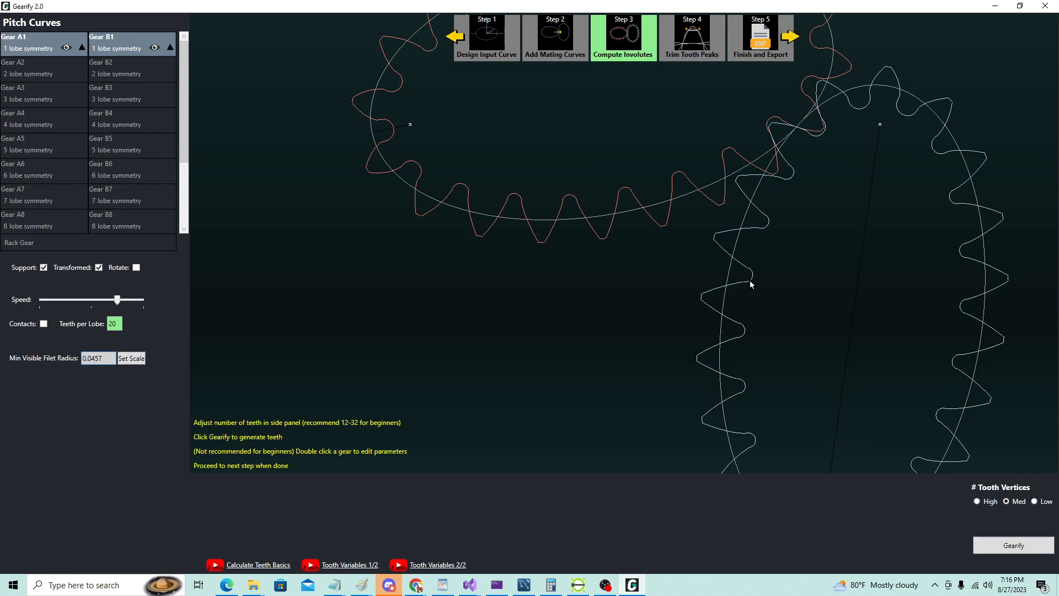
scroll(703, 227, "down", 4)
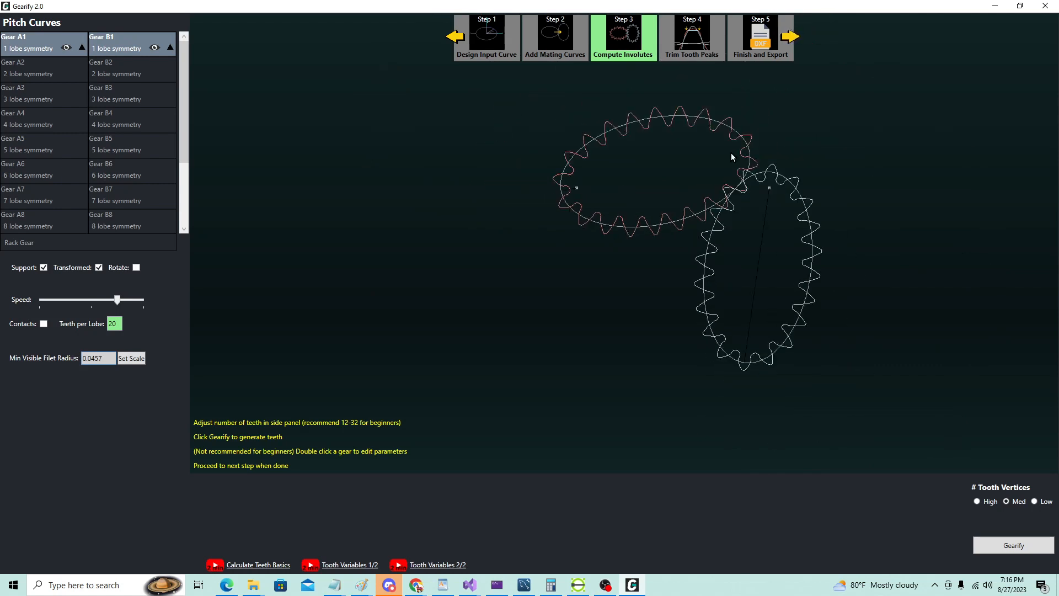
scroll(759, 139, "up", 2)
scroll(759, 141, "down", 1)
scroll(731, 174, "up", 1)
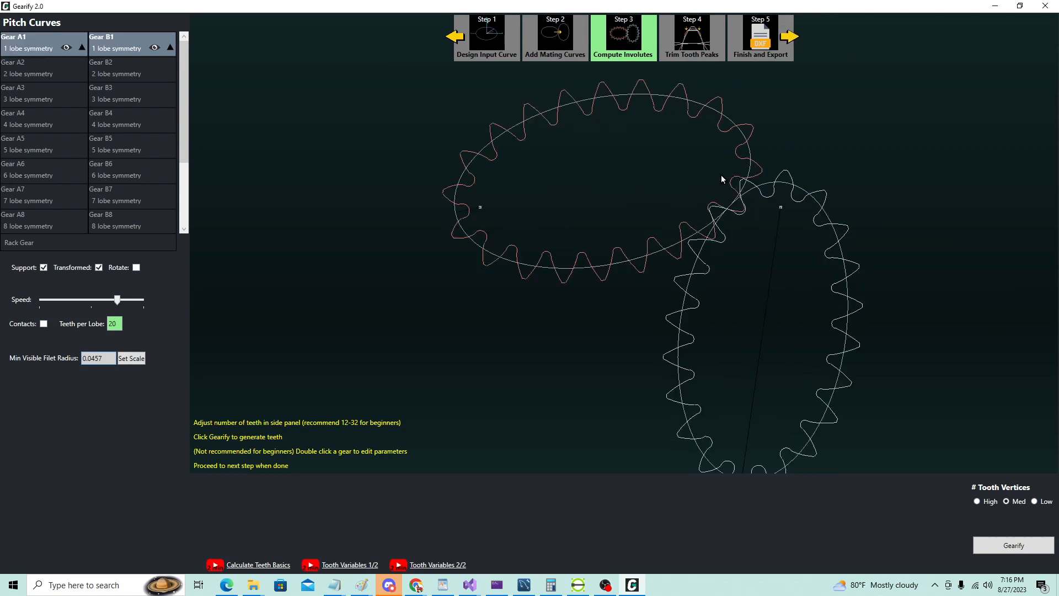
Step: Regenerate the teeth with a Min Valley Proportion of 0.55 for all gears and check the Min Visible Filet Radius
double_click(560, 113)
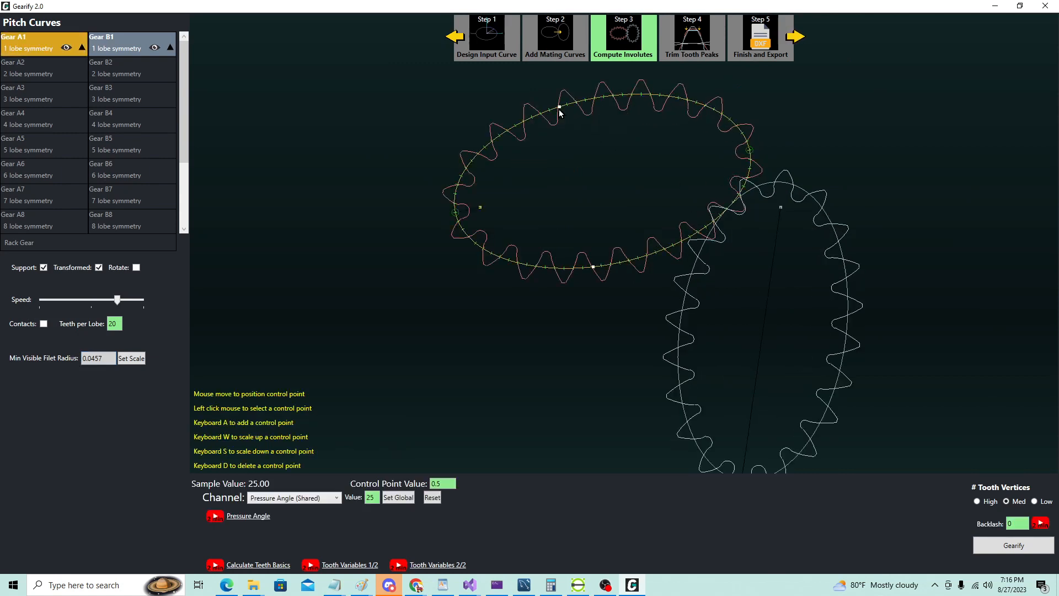
left_click(277, 500)
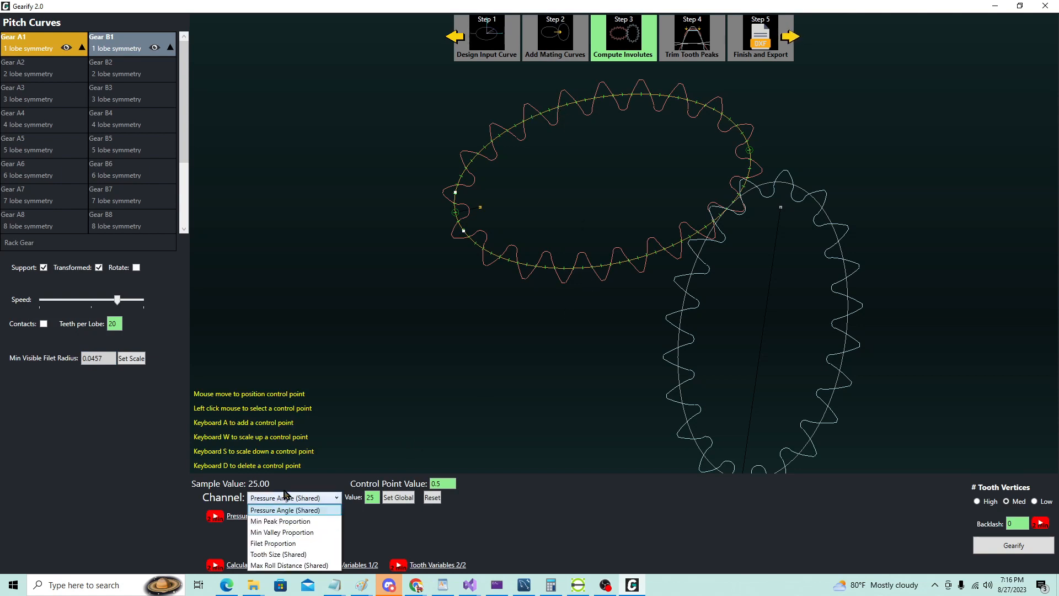
left_click(284, 533)
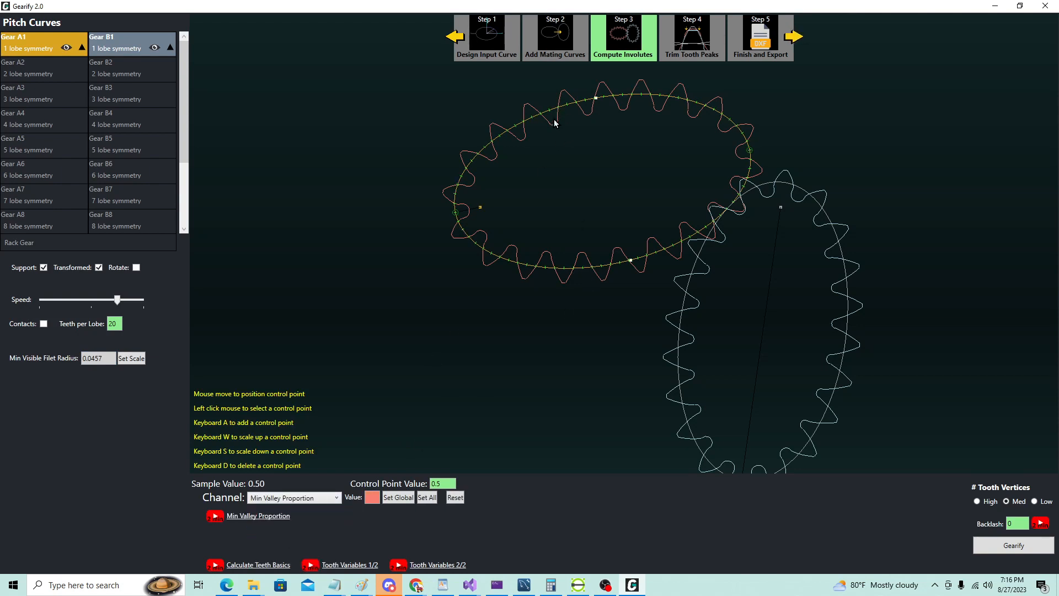
scroll(554, 122, "up", 5)
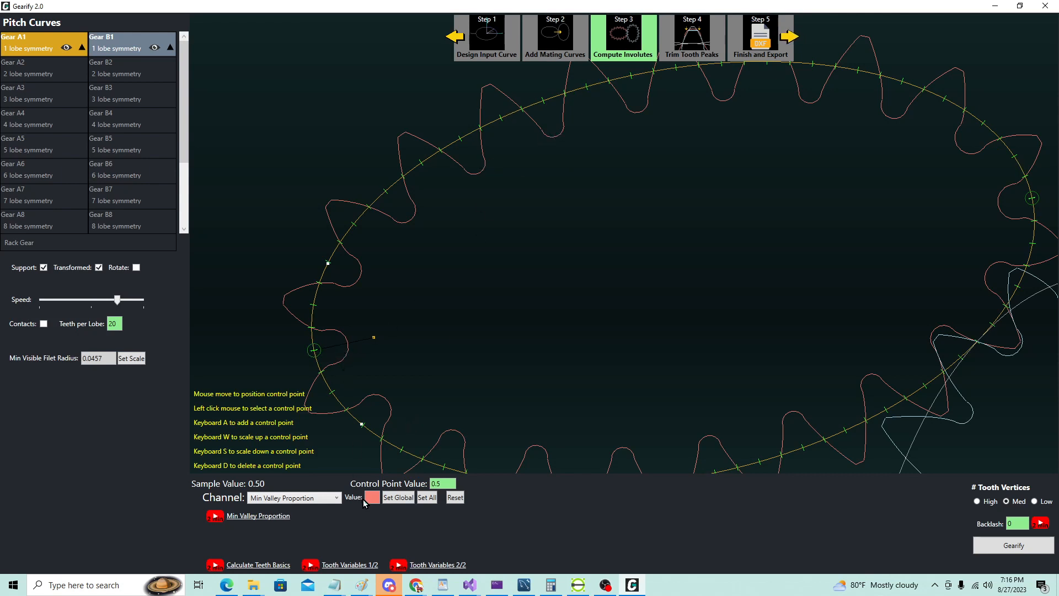
type("0.55")
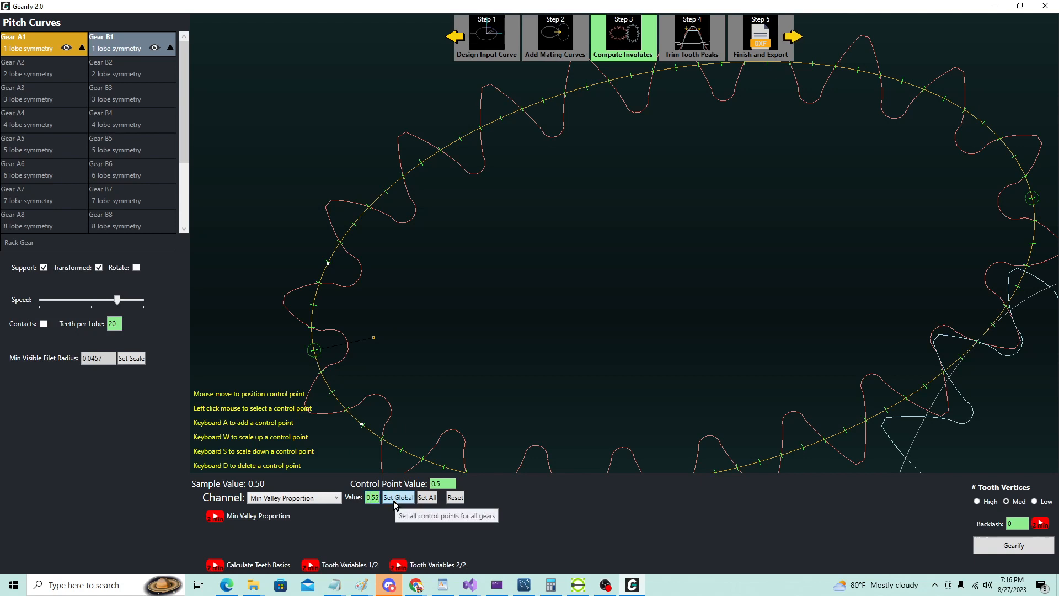
left_click(400, 497)
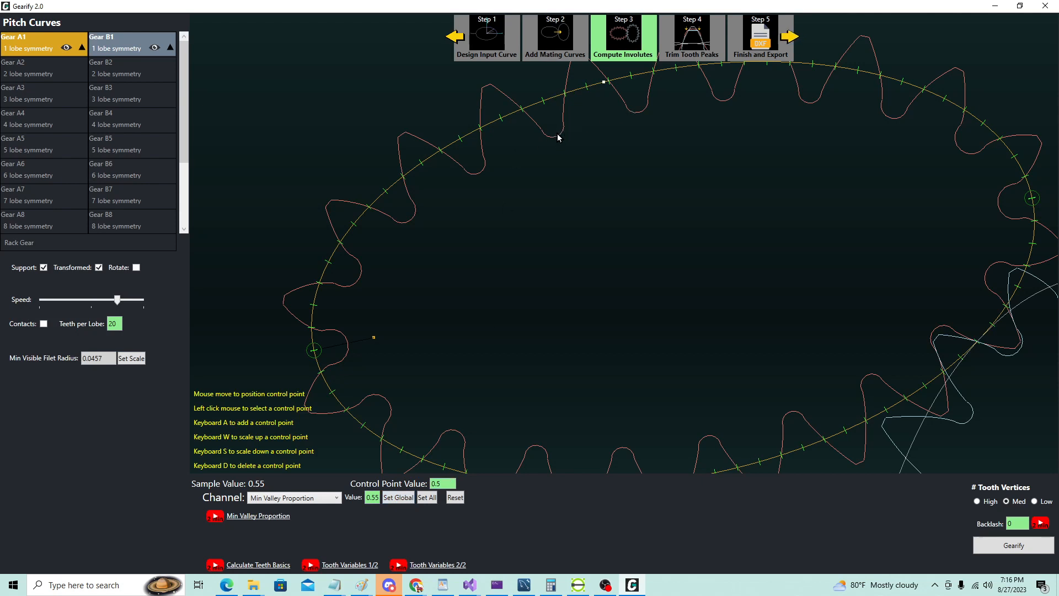
left_click(1012, 548)
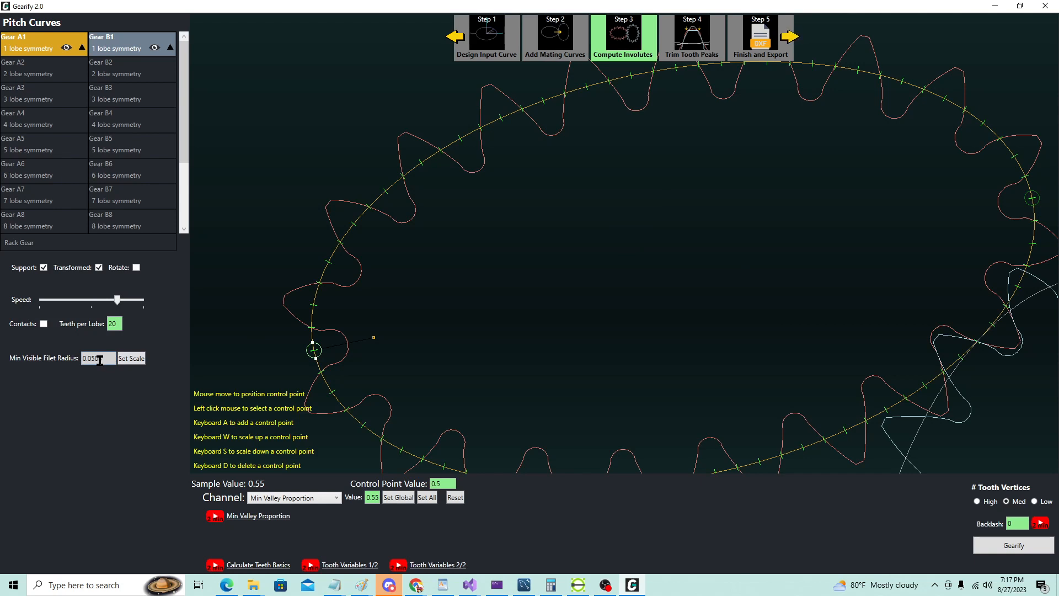
left_click_drag(102, 359, 78, 364)
left_click(103, 362)
Step: Go to the Trim Tooth Peaks stage and trim the teeth with the 0.55 valley proportion using Fast (Less Accurate)
scroll(674, 215, "down", 3)
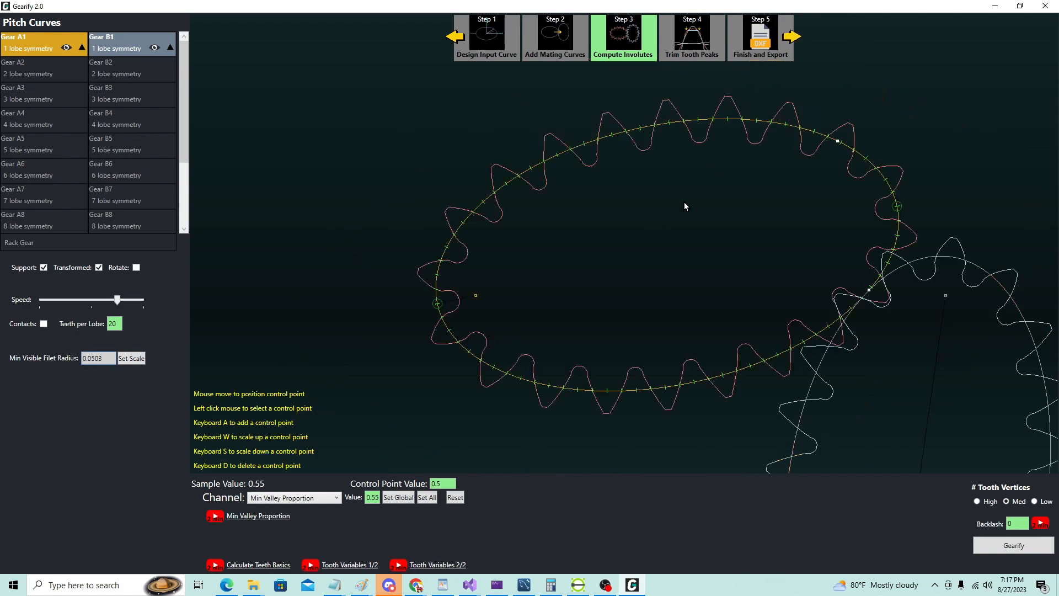
left_click(792, 36)
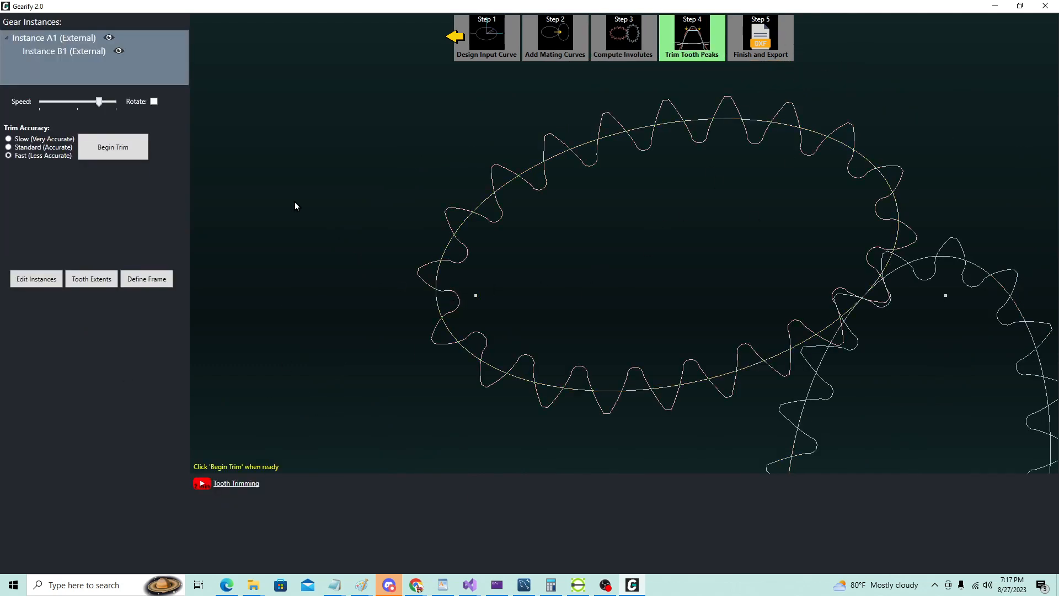
left_click(116, 149)
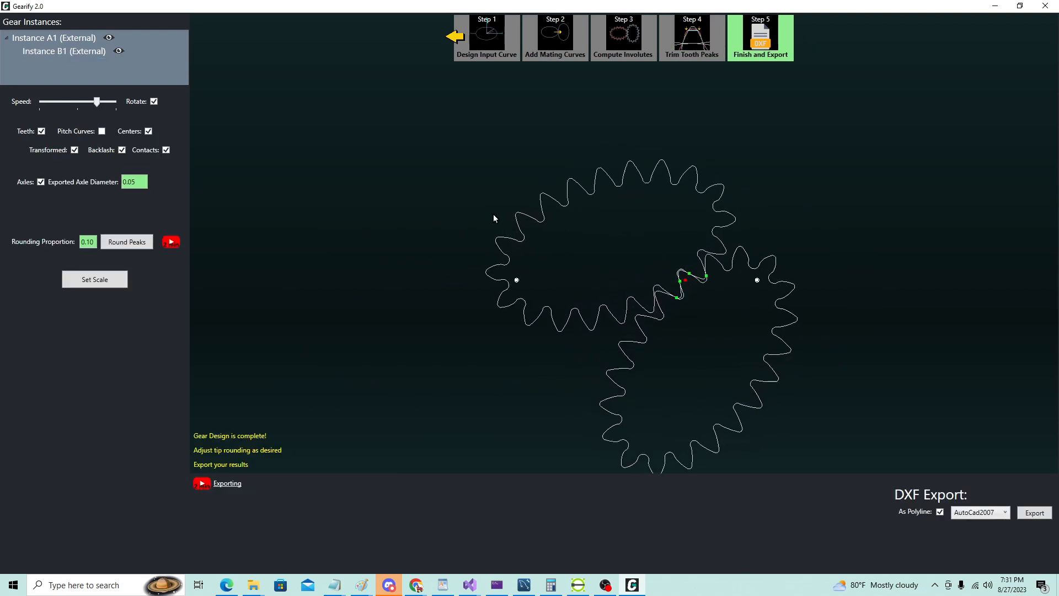
Step: Show the pitch curves of the finished gears and set the exported axle diameter to 0.125
left_click(101, 131)
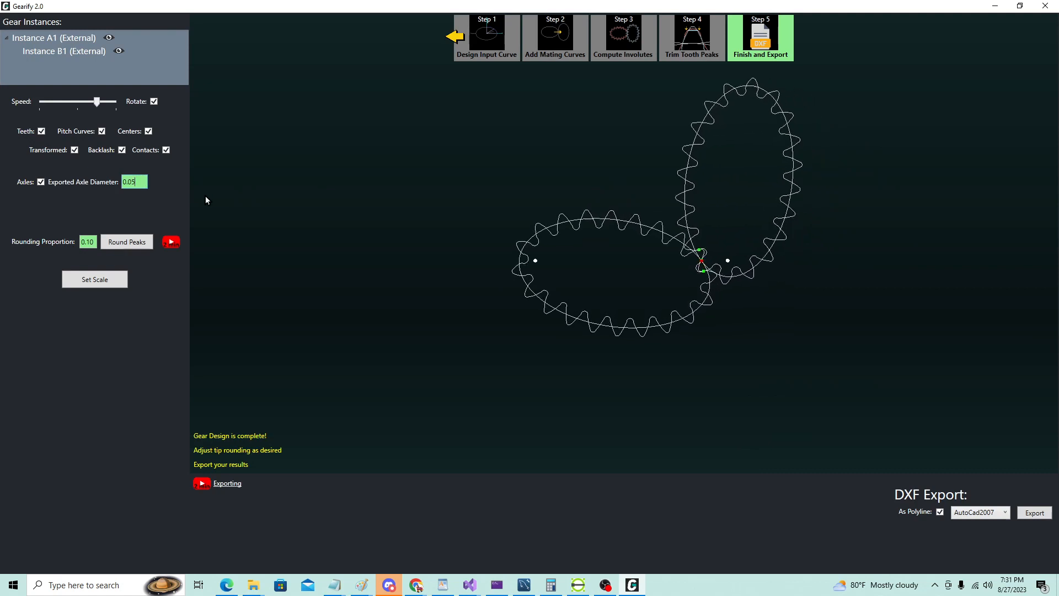
key("BackSpace")
key("BackSpace")
key("BackSpace")
key("BackSpace")
type("0.12")
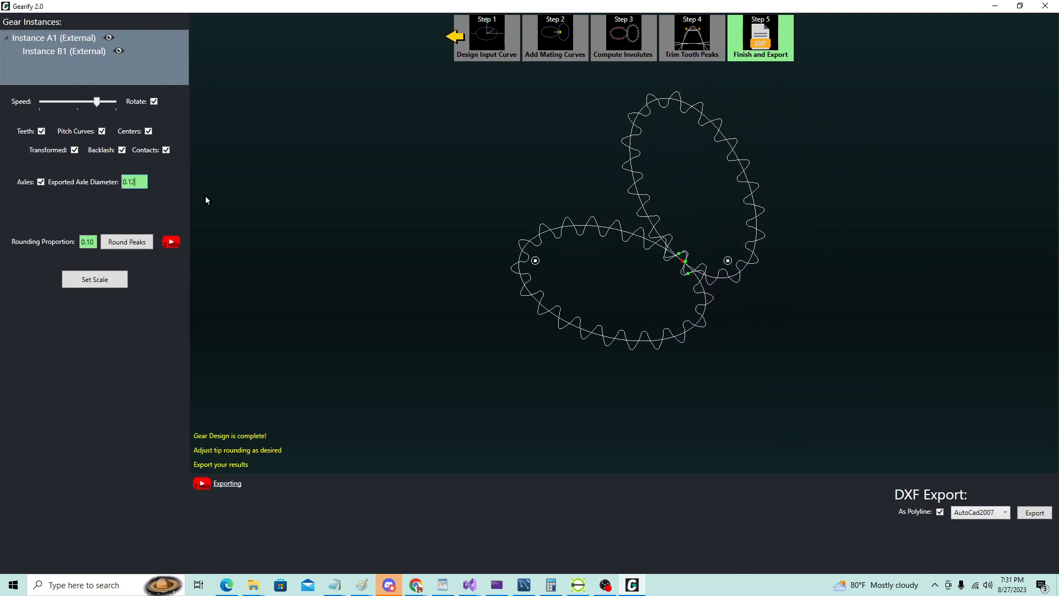
type("5")
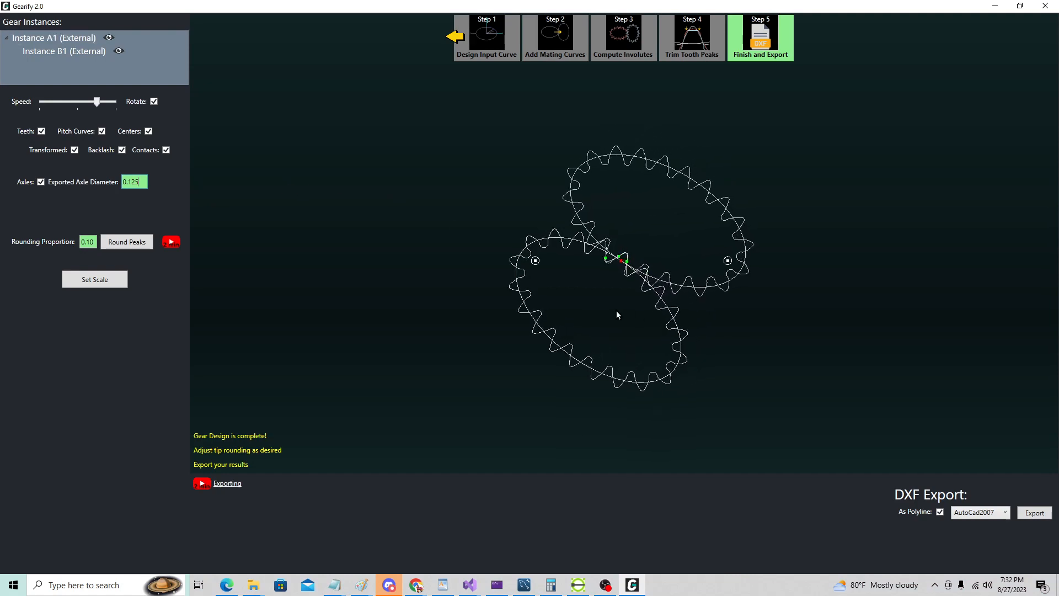
Step: Speed up the gear rotation and stop it with both gears lying end to end along their long axes
scroll(605, 317, "up", 3)
left_click(154, 101)
left_click(154, 101)
left_click(111, 102)
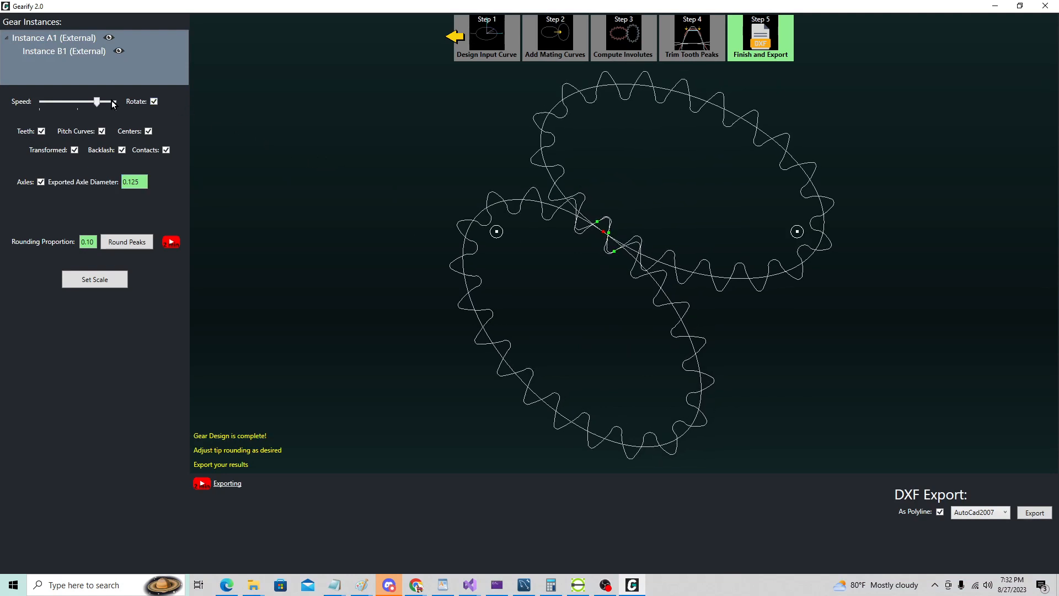
left_click(111, 102)
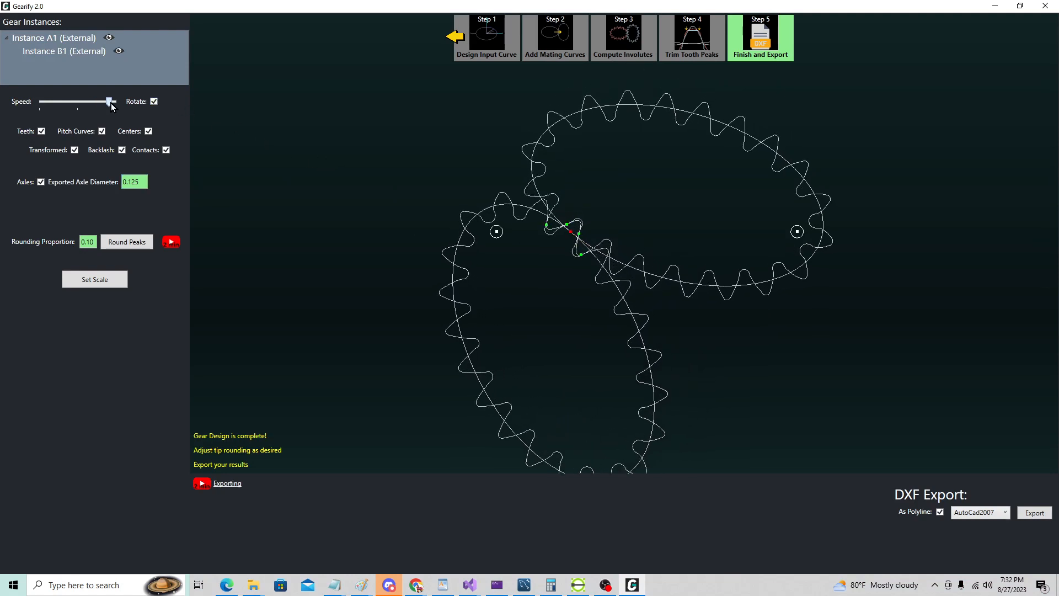
scroll(680, 244, "down", 2)
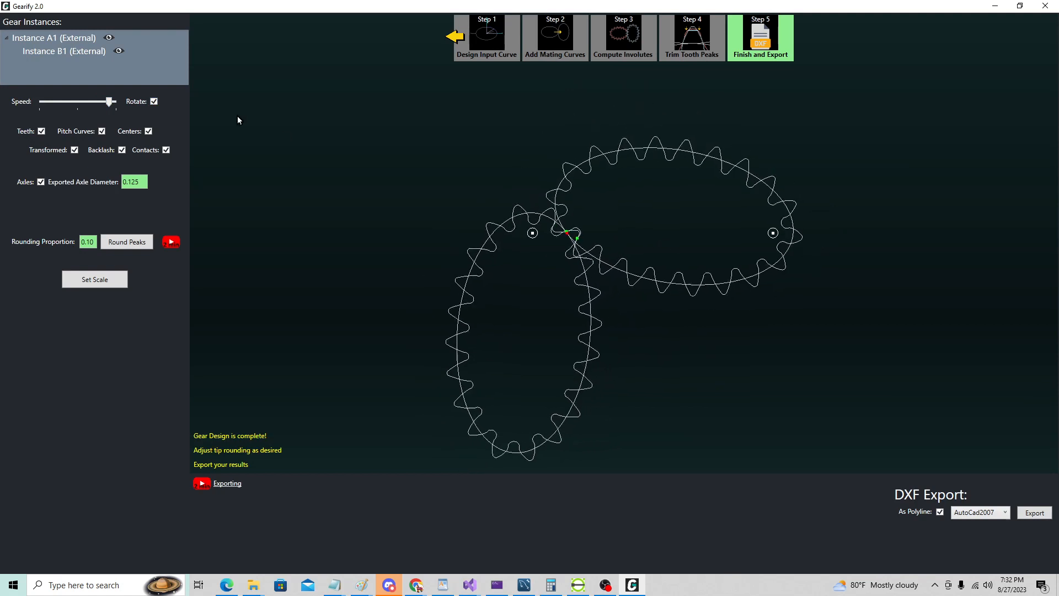
left_click(154, 102)
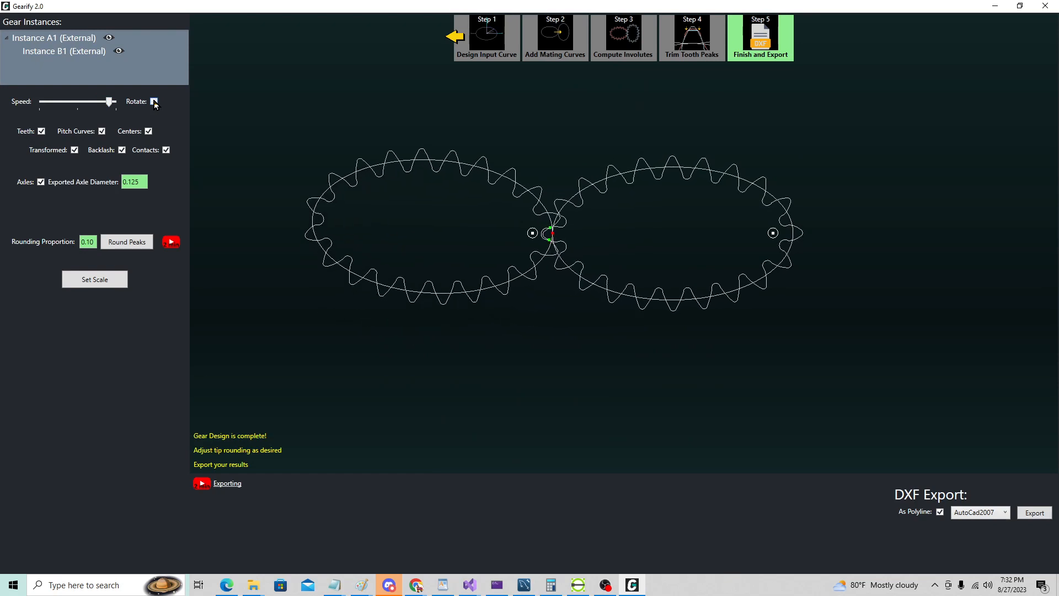
Step: Export the gear pair as a polyline AutoCad2007 DXF named gearEllipseDemo in the Gearify2Dxfs folder
scroll(787, 234, "down", 2)
scroll(651, 233, "up", 1)
scroll(687, 240, "up", 2)
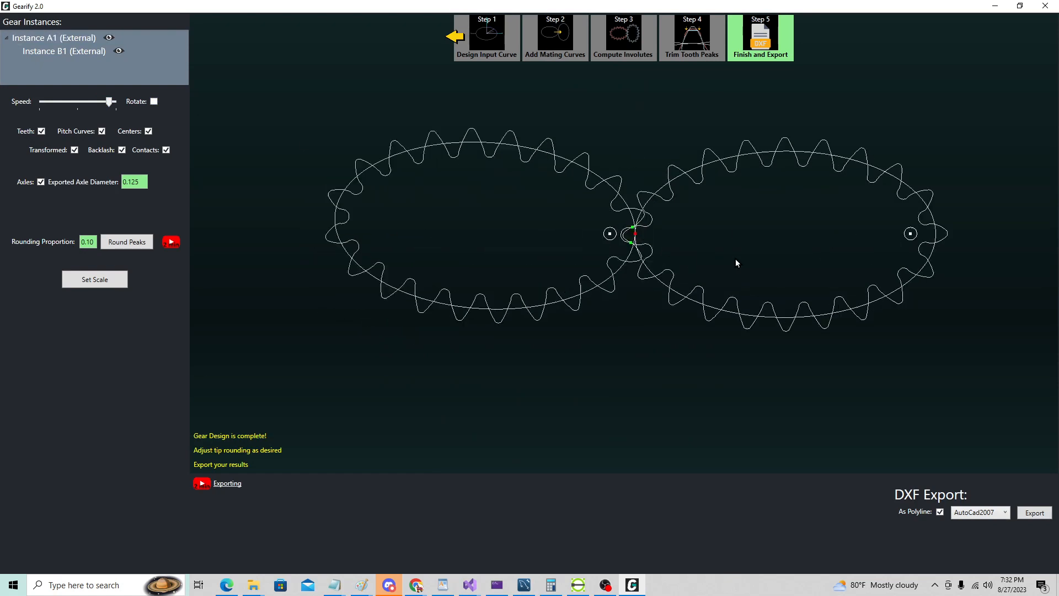
left_click(1035, 513)
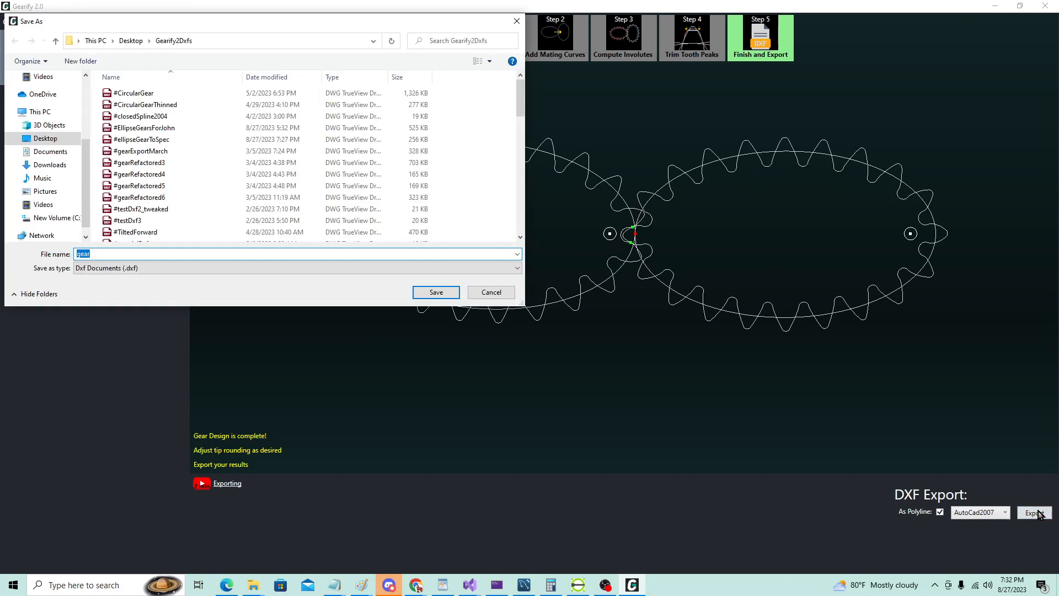
type("gearEllipseDemo")
left_click(444, 293)
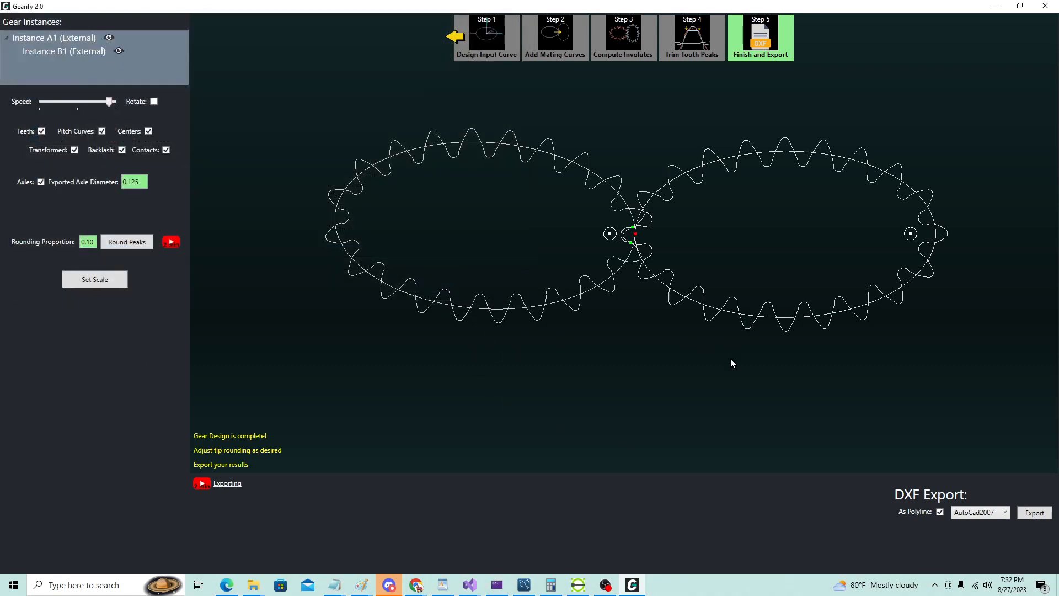